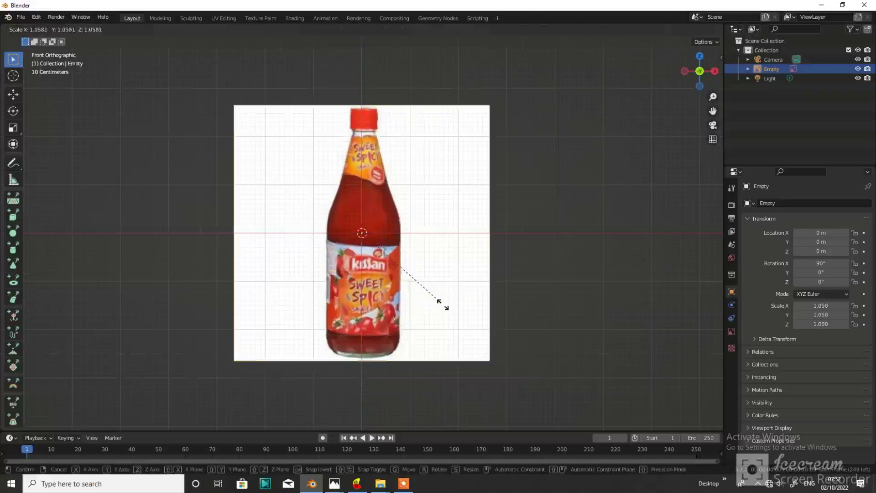
- Enlarge the bottle reference image and add a cylinder mesh to the scene
{"action": "left_click", "coordinate": [470, 338]}
{"action": "key", "text": "shift+a"}
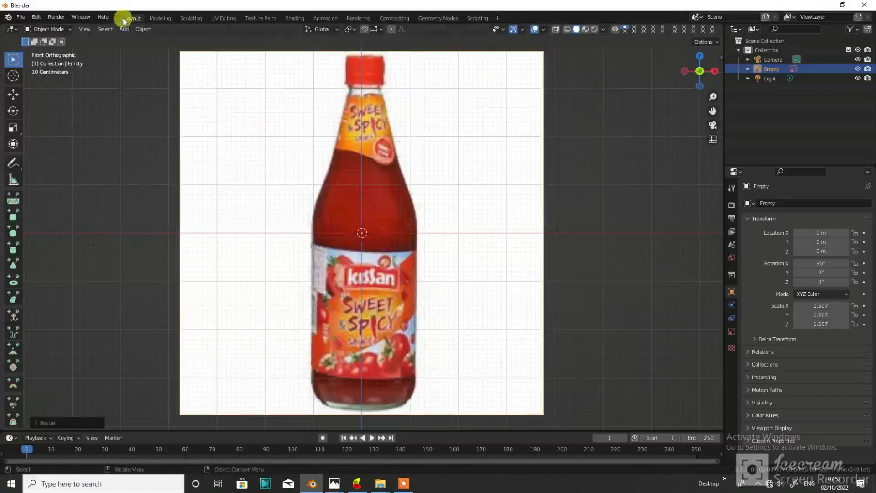
{"action": "left_click", "coordinate": [124, 29]}
{"action": "mouse_move", "coordinate": [133, 42]}
{"action": "left_click", "coordinate": [214, 88]}
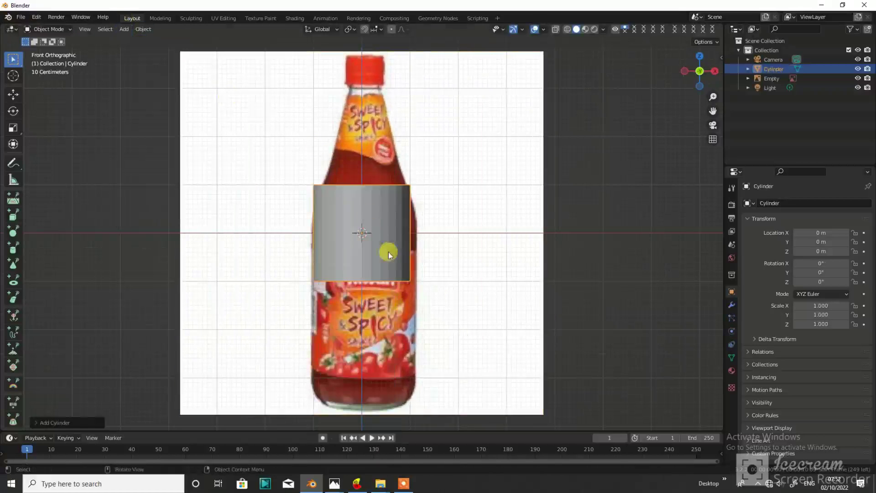
{"action": "left_click", "coordinate": [47, 425]}
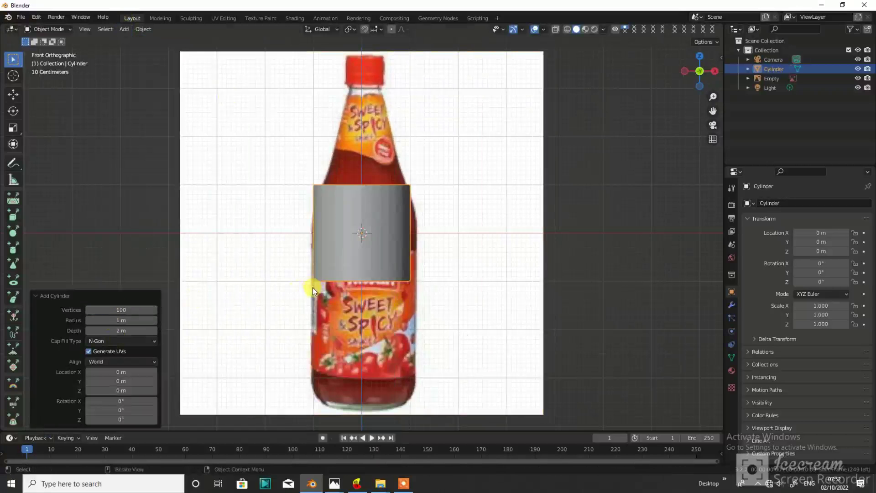
- Move the cylinder over the bottle's lower body and scale it to the bottle's width
{"action": "key", "text": "g"}
{"action": "left_click", "coordinate": [385, 308]}
{"action": "scroll", "coordinate": [383, 309], "scroll_direction": "up", "scroll_amount": 3}
{"action": "key", "text": "g"}
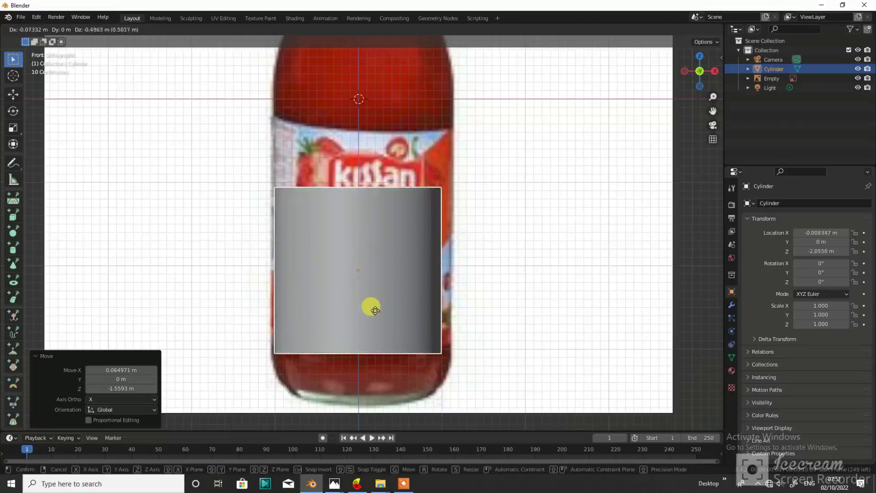
{"action": "left_click", "coordinate": [375, 310]}
{"action": "key", "text": "s"}
{"action": "left_click", "coordinate": [404, 332]}
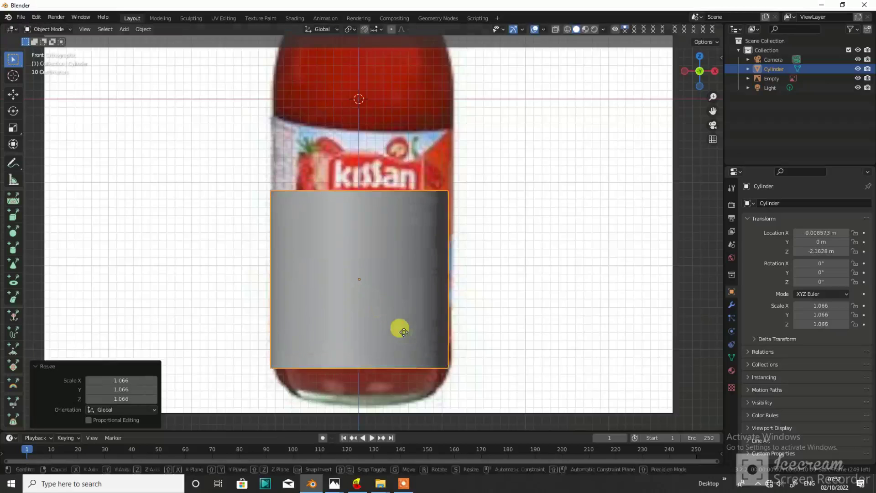
{"action": "key", "text": "g"}
{"action": "left_click", "coordinate": [408, 332]}
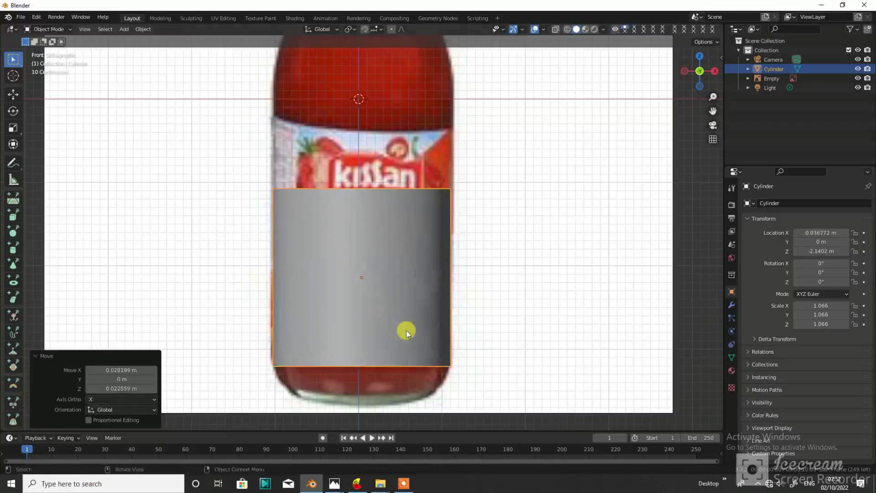
{"action": "key", "text": "s"}
{"action": "left_click", "coordinate": [431, 413]}
- Enter Edit Mode on the cylinder, deselect all, and use front view with X-ray on
{"action": "key", "text": "Tab"}
{"action": "middle_click_drag", "start_coordinate": [426, 293], "coordinate": [421, 239]}
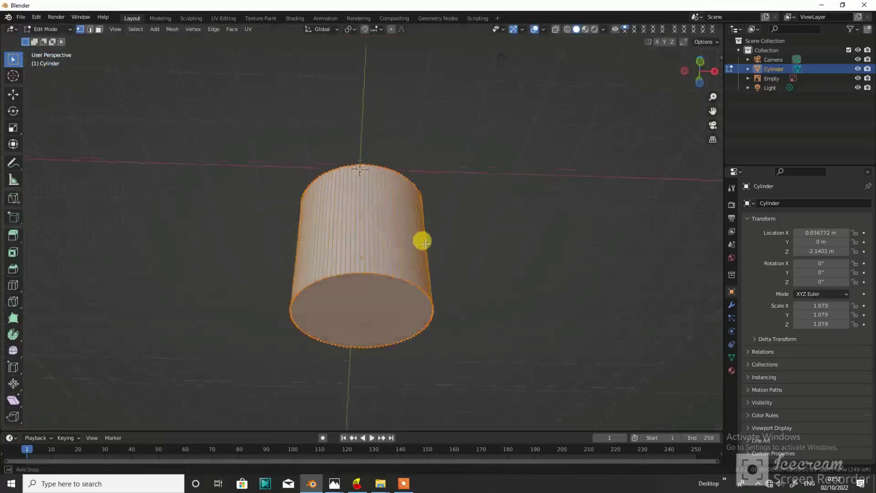
{"action": "key", "text": "alt+a"}
{"action": "key", "text": "KP_1"}
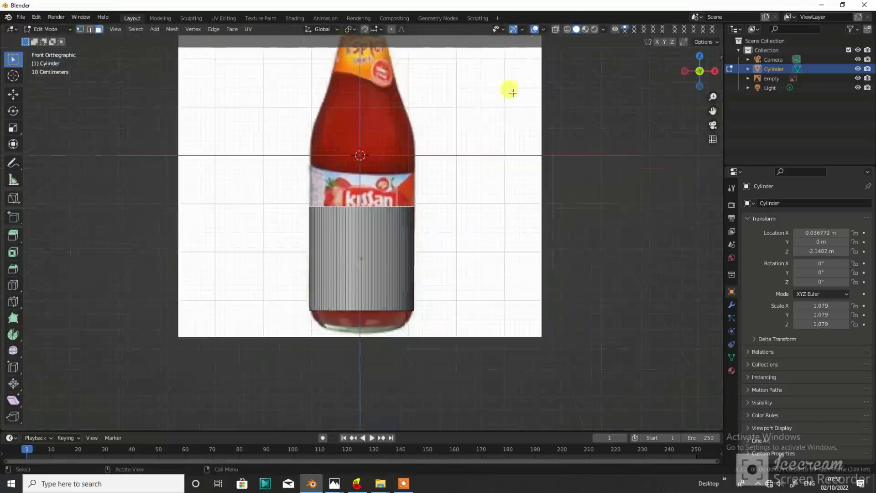
{"action": "left_click", "coordinate": [556, 30]}
{"action": "scroll", "coordinate": [362, 202], "scroll_direction": "up", "scroll_amount": 4}
{"action": "scroll", "coordinate": [362, 201], "scroll_direction": "down", "scroll_amount": 4}
- Raise the cylinder's top ring to the label's upper edge
{"action": "left_click", "coordinate": [13, 94]}
{"action": "scroll", "coordinate": [346, 186], "scroll_direction": "up", "scroll_amount": 1}
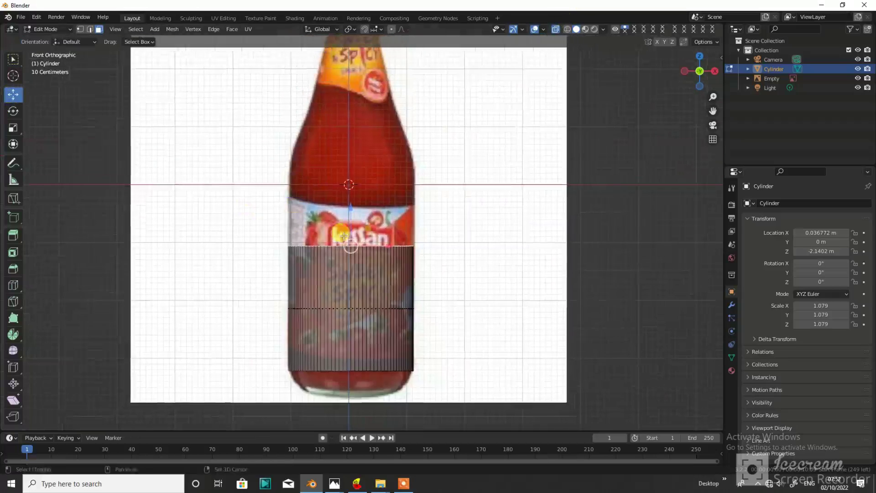
{"action": "scroll", "coordinate": [351, 211], "scroll_direction": "up", "scroll_amount": 1}
{"action": "mouse_move", "coordinate": [352, 211]}
{"action": "left_mouse_down"}
{"action": "mouse_move", "coordinate": [354, 151]}
{"action": "mouse_move", "coordinate": [344, 228]}
{"action": "left_mouse_up"}
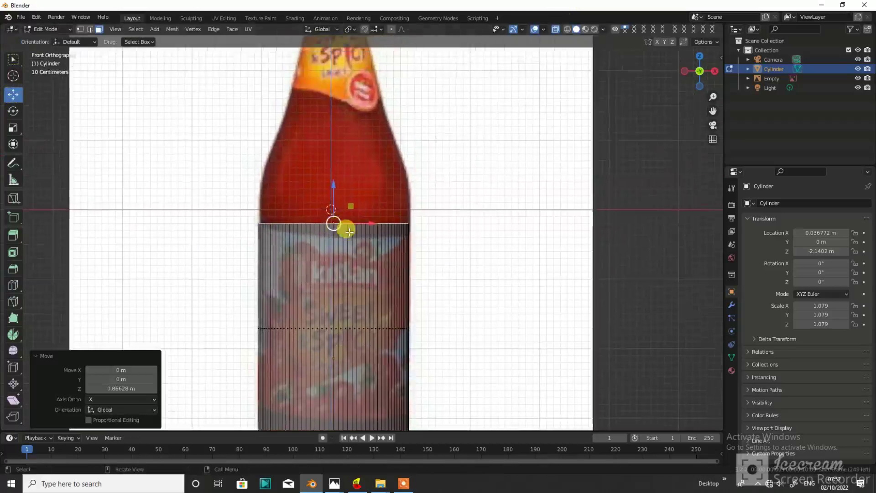
{"action": "scroll", "coordinate": [346, 228], "scroll_direction": "up", "scroll_amount": 3}
- Centre the whole cylinder on the bottle, then return to vertex editing
{"action": "key", "text": "Tab"}
{"action": "left_click", "coordinate": [13, 94]}
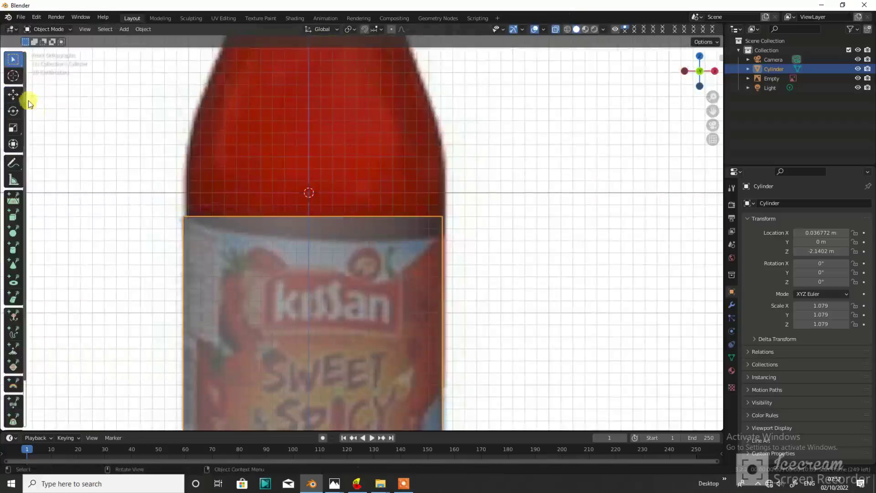
{"action": "scroll", "coordinate": [297, 294], "scroll_direction": "down", "scroll_amount": 1}
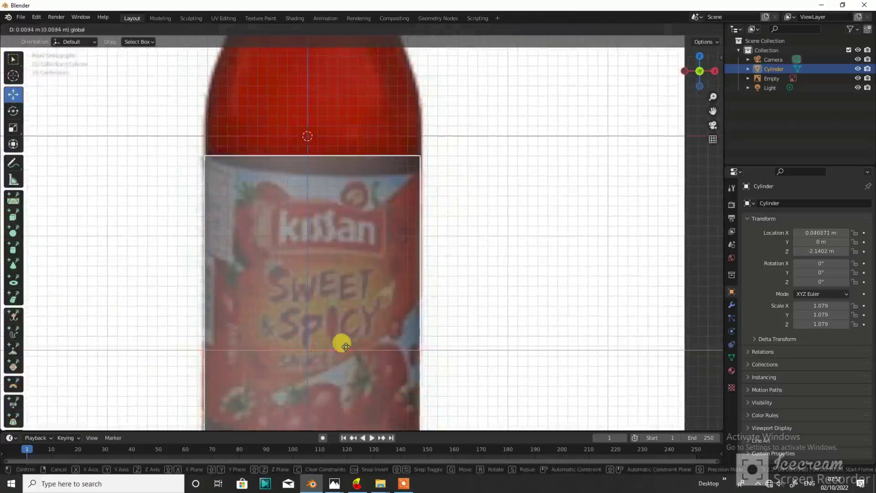
{"action": "left_click_drag", "start_coordinate": [343, 350], "coordinate": [348, 349]}
{"action": "key", "text": "Tab"}
{"action": "scroll", "coordinate": [319, 274], "scroll_direction": "up", "scroll_amount": 2}
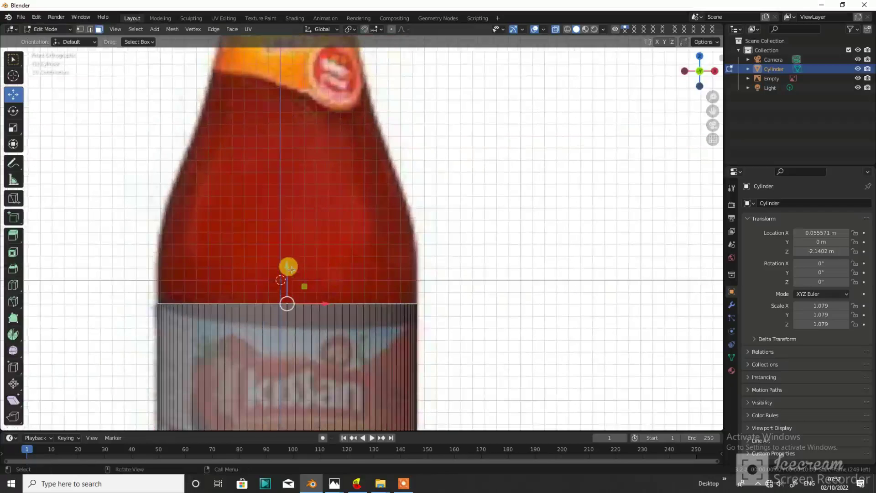
- Extrude two sections up and narrow the top ring to the shoulder's width
{"action": "key", "text": "e"}
{"action": "left_click", "coordinate": [295, 187]}
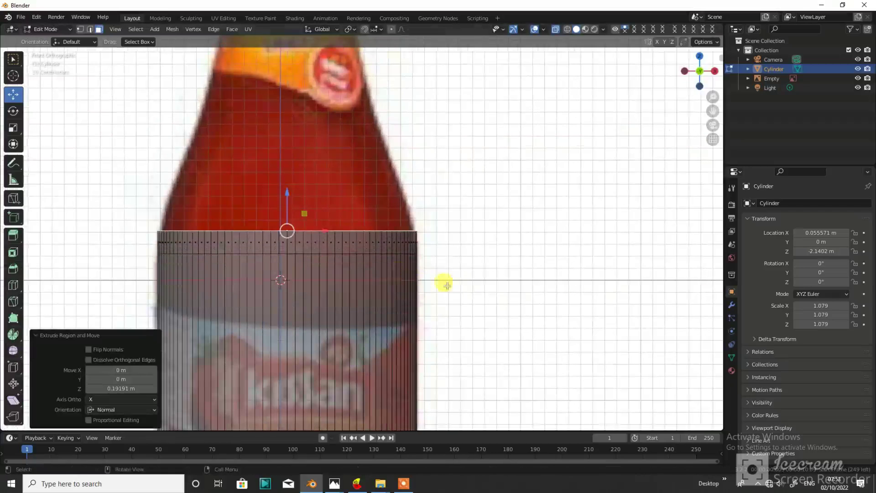
{"action": "key", "text": "e"}
{"action": "left_click", "coordinate": [361, 185]}
{"action": "key", "text": "s"}
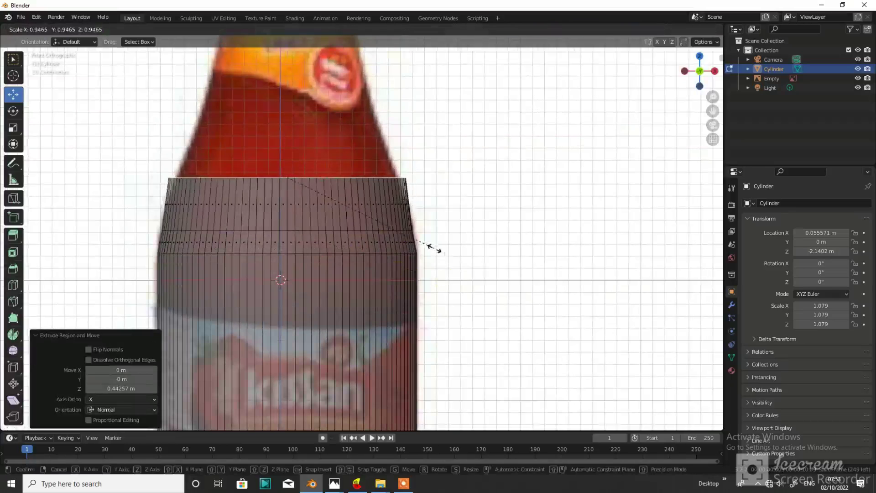
{"action": "left_click", "coordinate": [421, 240]}
{"action": "middle_click_drag", "start_coordinate": [308, 282], "coordinate": [312, 287], "text": "shift"}
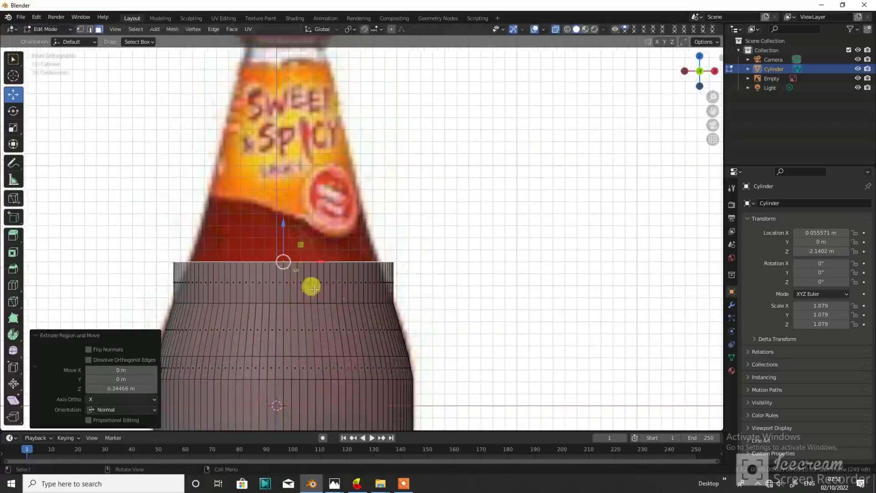
{"action": "key", "text": "s"}
{"action": "left_click", "coordinate": [380, 328]}
- Extrude and narrow another ring following the shoulder upward
{"action": "key", "text": "e"}
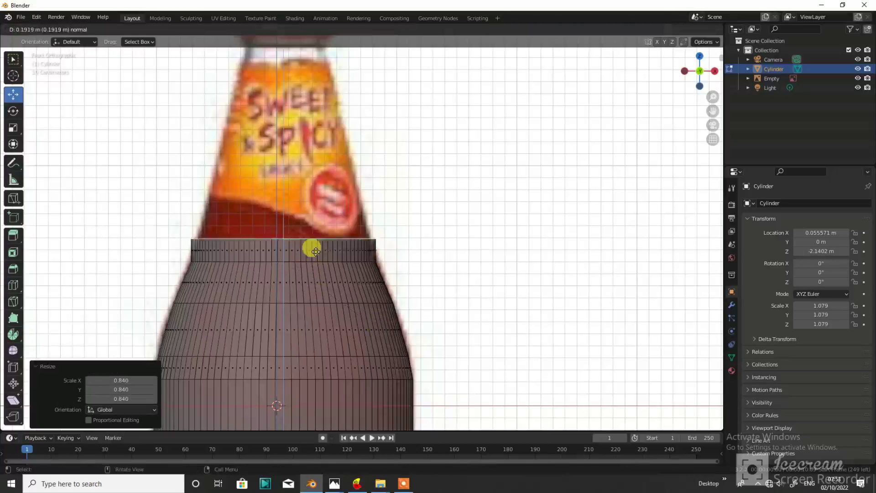
{"action": "left_click", "coordinate": [308, 242]}
{"action": "middle_click_drag", "start_coordinate": [308, 238], "coordinate": [310, 347], "text": "shift"}
{"action": "key", "text": "s"}
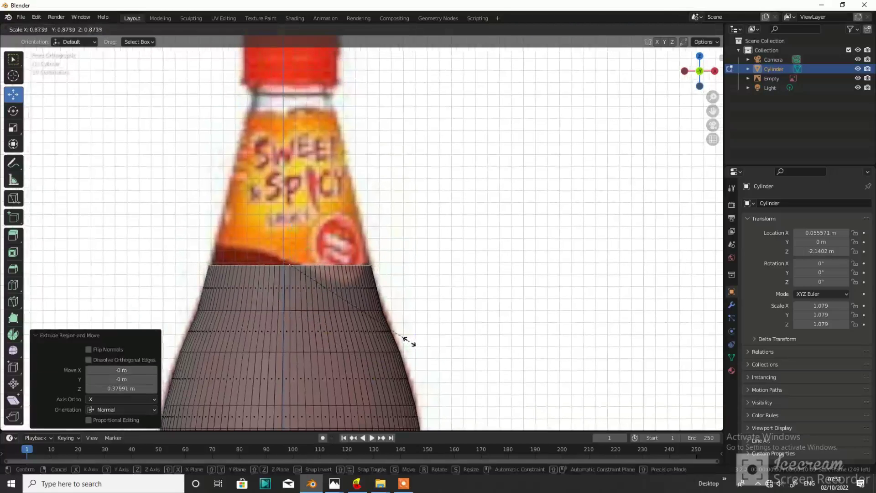
{"action": "left_click", "coordinate": [406, 338]}
{"action": "key", "text": "e"}
{"action": "left_click", "coordinate": [386, 297]}
- Extrude further narrowing rings up the taper toward the cap
{"action": "key", "text": "s"}
{"action": "left_click", "coordinate": [347, 228]}
{"action": "key", "text": "e"}
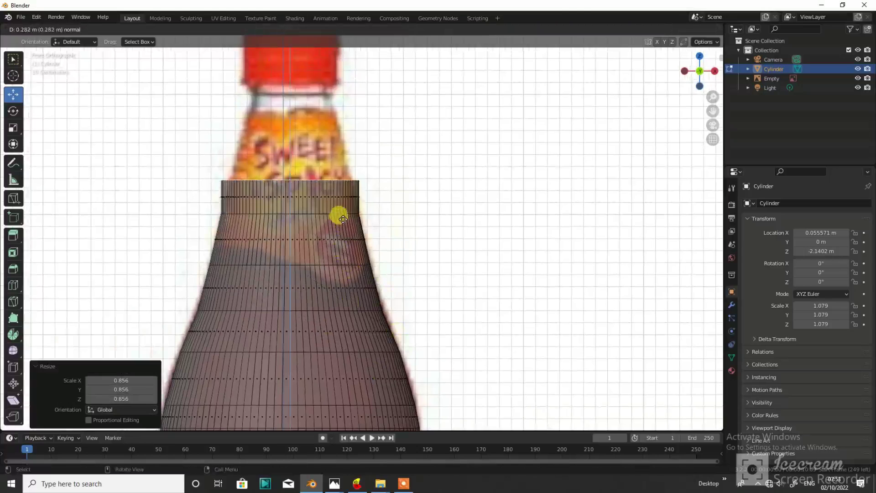
{"action": "key", "text": "s"}
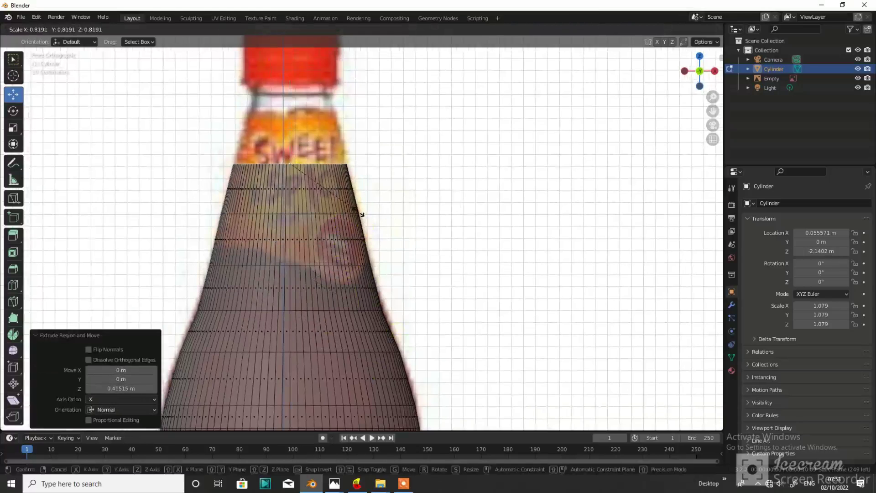
{"action": "left_click", "coordinate": [329, 186]}
{"action": "key", "text": "e"}
{"action": "left_click", "coordinate": [327, 313]}
{"action": "scroll", "coordinate": [327, 313], "scroll_direction": "up", "scroll_amount": 2}
- Narrow the top ring further to the neck's width
{"action": "key", "text": "s"}
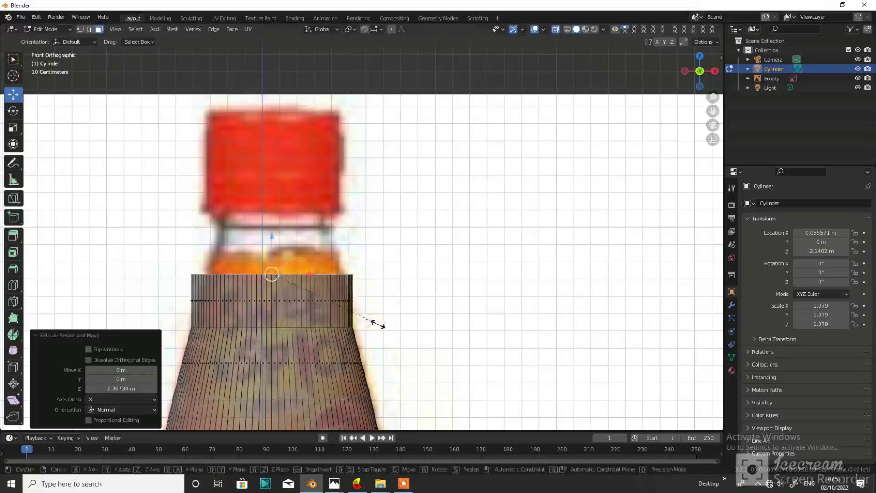
{"action": "left_click", "coordinate": [313, 307]}
{"action": "key", "text": "s"}
{"action": "left_click", "coordinate": [374, 319]}
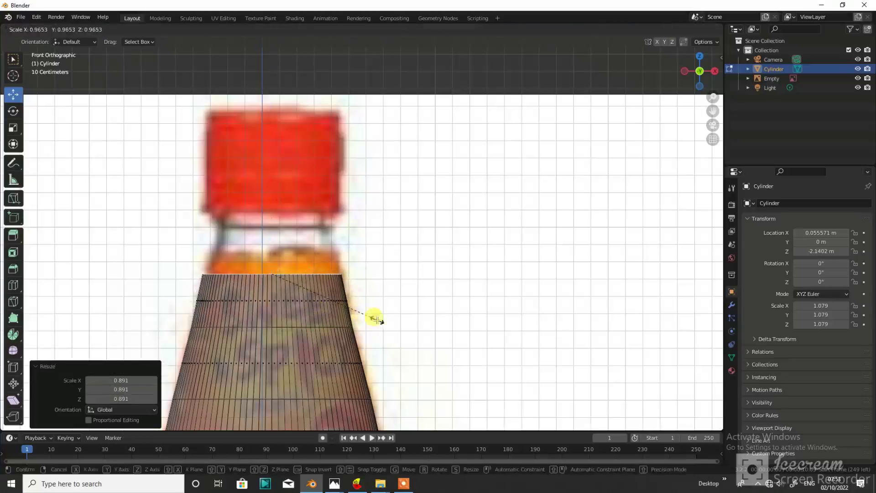
{"action": "left_click", "coordinate": [313, 254]}
- Raise a new ring just below the cap and widen it slightly
{"action": "key", "text": "e"}
{"action": "right_click", "coordinate": [317, 260]}
{"action": "key", "text": "e"}
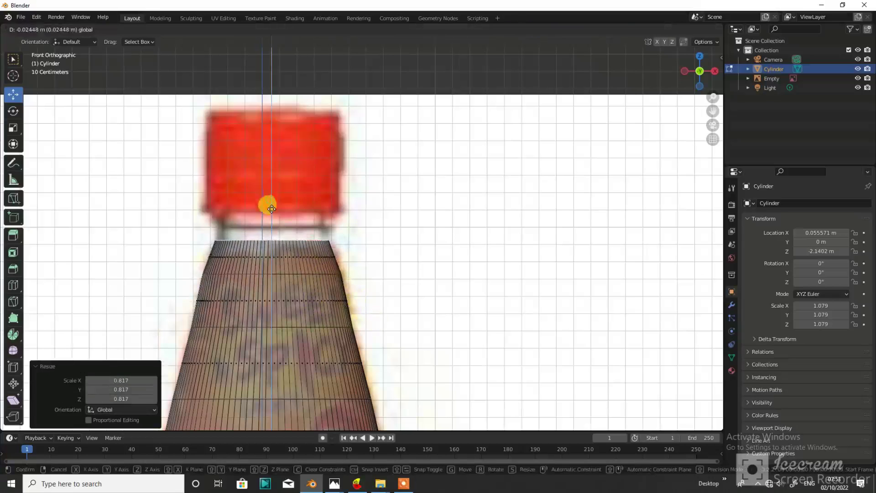
{"action": "left_click", "coordinate": [270, 247]}
{"action": "key", "text": "s"}
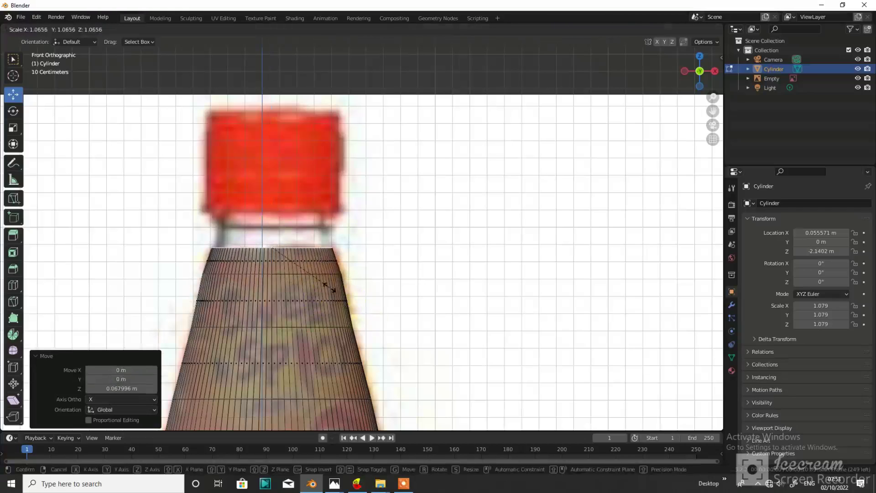
{"action": "left_click", "coordinate": [329, 289]}
{"action": "left_click", "coordinate": [331, 287]}
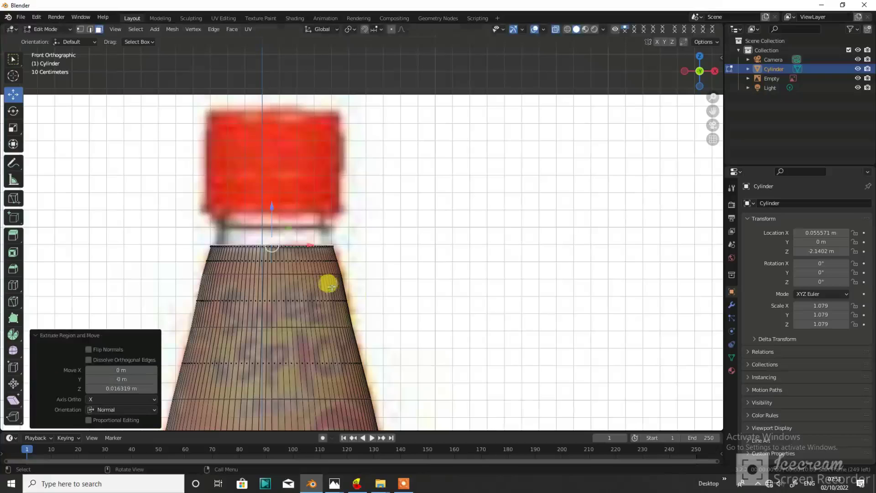
- Inset and extrude the top neck faces upward twice
{"action": "key", "text": "i"}
{"action": "left_click", "coordinate": [361, 294]}
{"action": "key", "text": "e"}
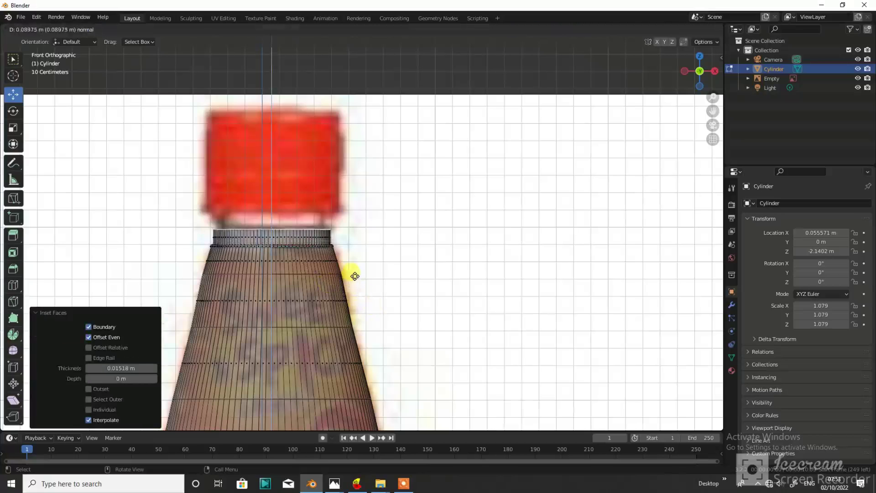
{"action": "left_click", "coordinate": [356, 275]}
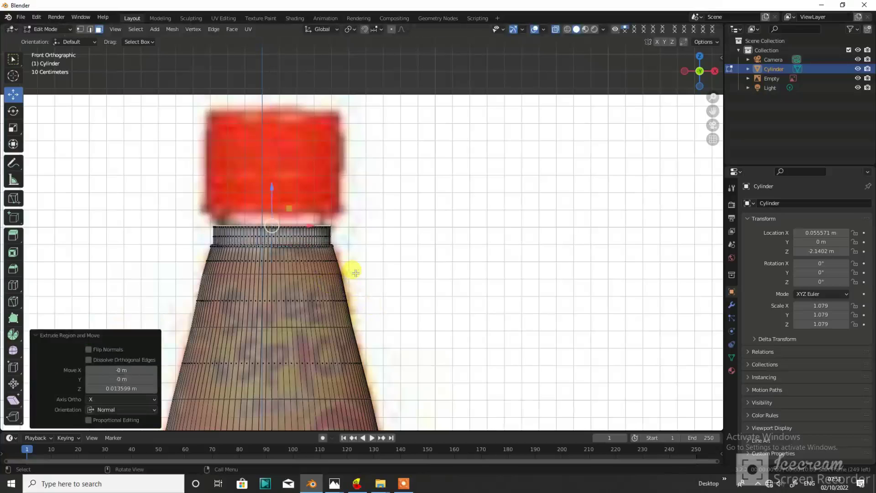
{"action": "key", "text": "i"}
{"action": "left_click", "coordinate": [355, 270]}
{"action": "key", "text": "e"}
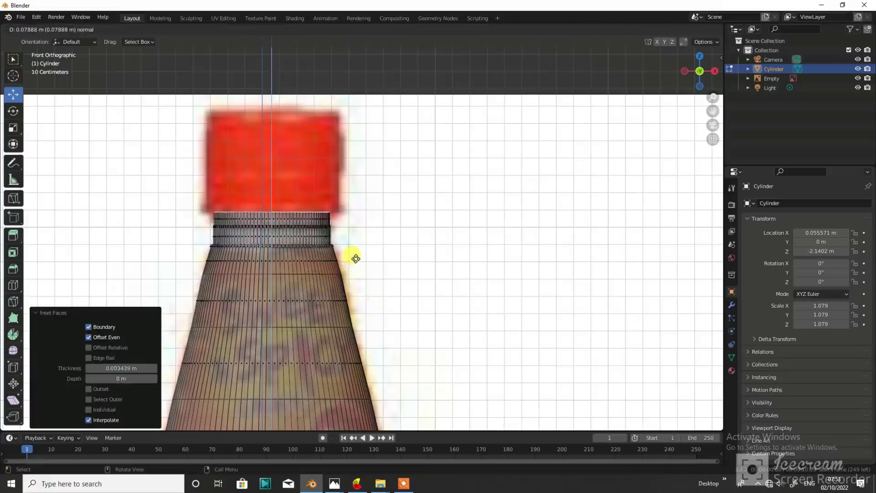
{"action": "left_click", "coordinate": [355, 261]}
- Widen the top faces to cap width and extrude the cap up to the reference's top
{"action": "key", "text": "e"}
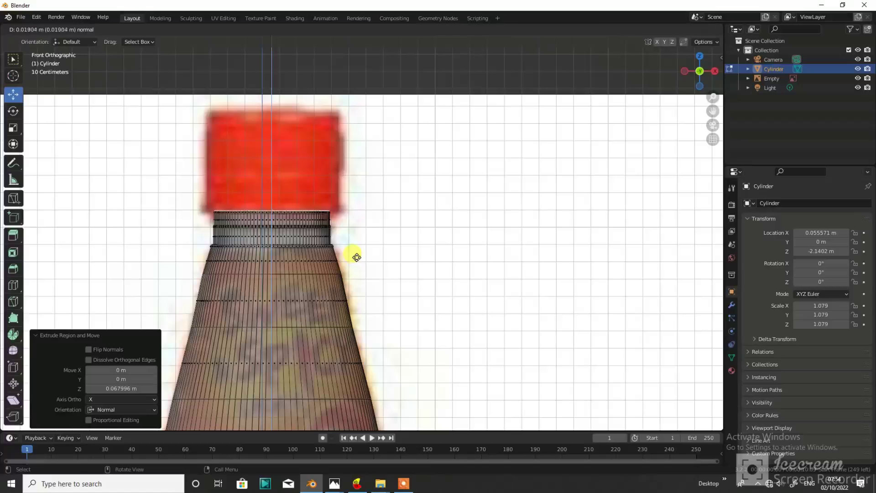
{"action": "right_click", "coordinate": [357, 257]}
{"action": "key", "text": "s"}
{"action": "left_click", "coordinate": [366, 255]}
{"action": "key", "text": "s"}
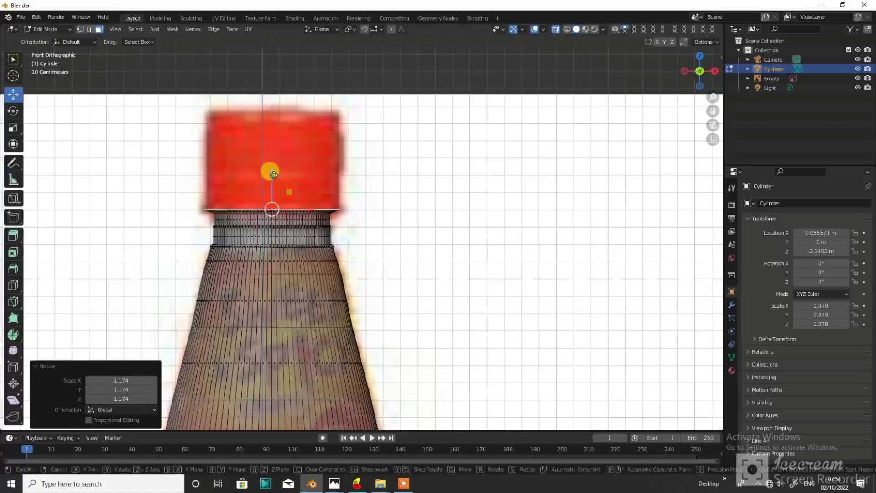
{"action": "right_click", "coordinate": [279, 185]}
{"action": "key", "text": "e"}
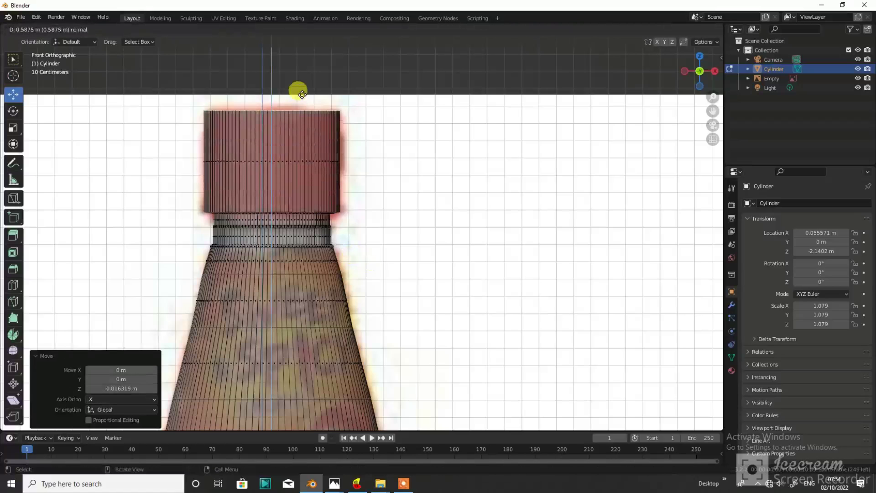
{"action": "left_click", "coordinate": [301, 93]}
{"action": "scroll", "coordinate": [343, 205], "scroll_direction": "down", "scroll_amount": 3}
{"action": "scroll", "coordinate": [368, 289], "scroll_direction": "down", "scroll_amount": 3}
{"action": "scroll", "coordinate": [352, 300], "scroll_direction": "up", "scroll_amount": 3}
- Select the bottle's bottom face and frame the base in front X-ray view
{"action": "middle_click_drag", "start_coordinate": [352, 300], "coordinate": [336, 279]}
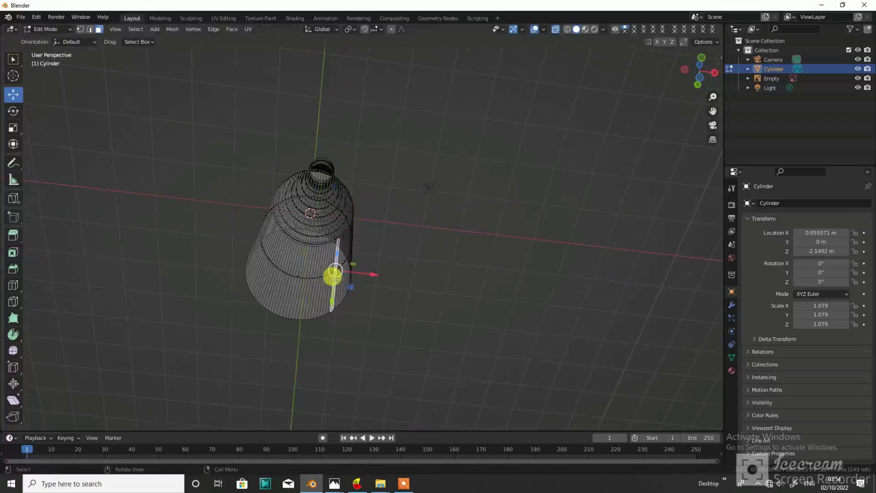
{"action": "left_click", "coordinate": [577, 29]}
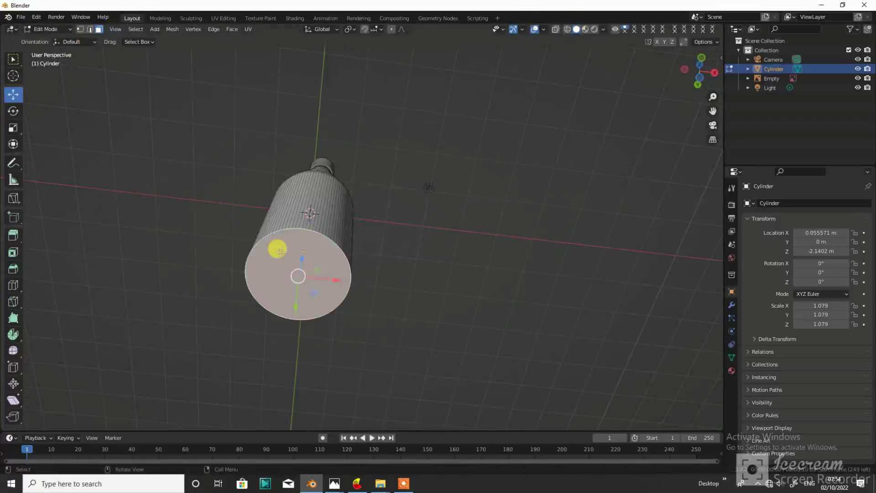
{"action": "key", "text": "KP_1"}
{"action": "left_click", "coordinate": [556, 29]}
{"action": "scroll", "coordinate": [336, 336], "scroll_direction": "up", "scroll_amount": 2}
{"action": "scroll", "coordinate": [396, 178], "scroll_direction": "up", "scroll_amount": 3}
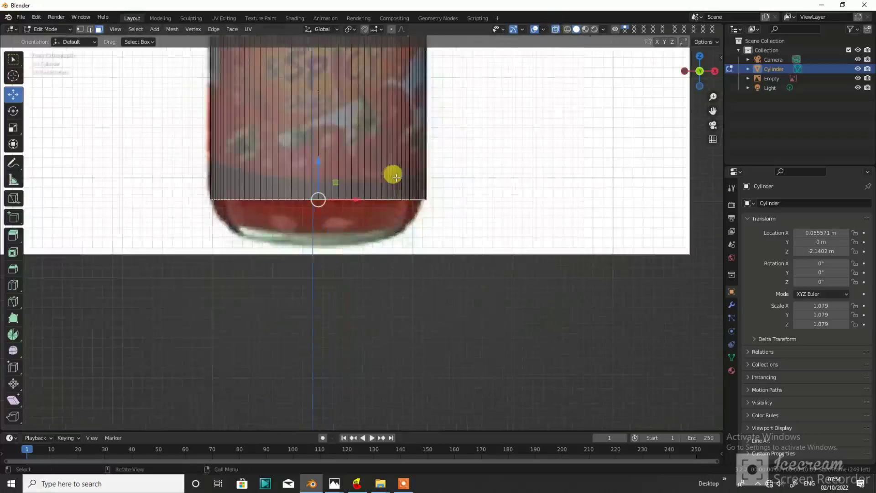
{"action": "scroll", "coordinate": [396, 178], "scroll_direction": "up", "scroll_amount": 1}
{"action": "middle_click_drag", "start_coordinate": [396, 178], "coordinate": [349, 249], "text": "shift"}
- Shrink the bottom face slightly, then extrude it down and narrow it
{"action": "key", "text": "s"}
{"action": "left_click", "coordinate": [349, 260]}
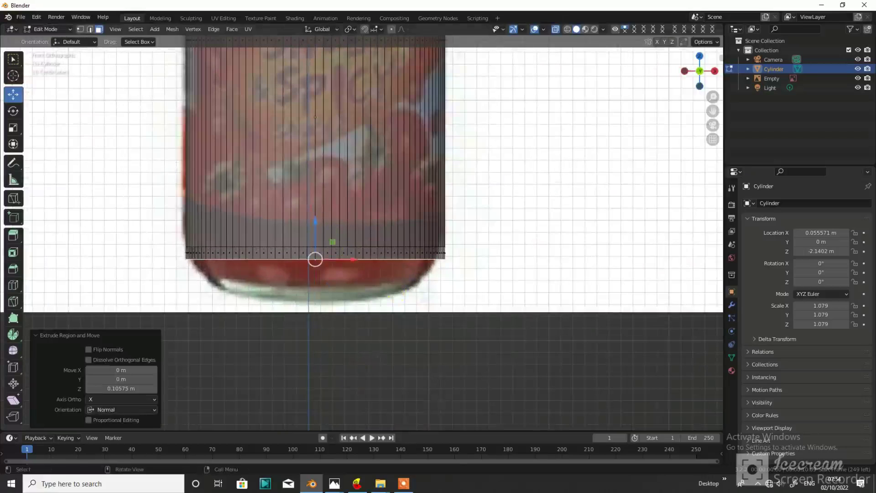
{"action": "key", "text": "e"}
{"action": "left_click", "coordinate": [391, 299]}
{"action": "key", "text": "s"}
{"action": "left_click", "coordinate": [408, 303]}
- Extrude and tuck in another bottom ring, then begin bevelling the bottom edge
{"action": "key", "text": "e"}
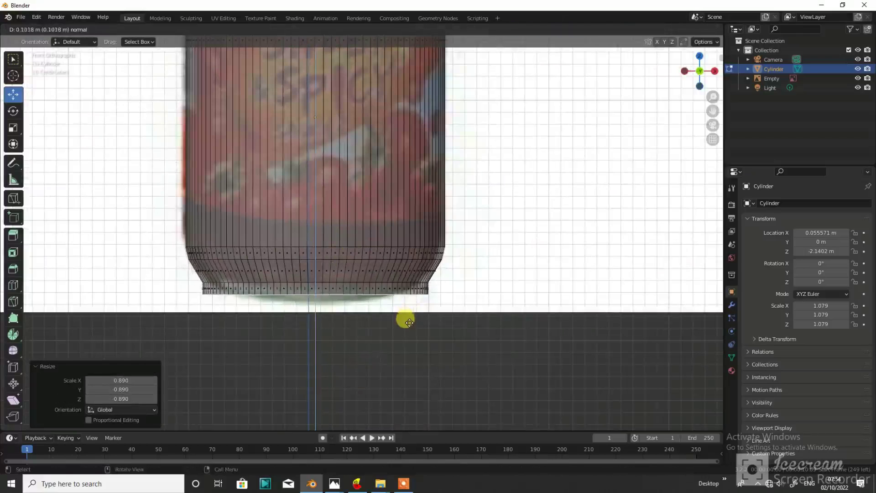
{"action": "left_click", "coordinate": [411, 321]}
{"action": "key", "text": "s"}
{"action": "left_click", "coordinate": [411, 313]}
{"action": "left_click", "coordinate": [89, 29]}
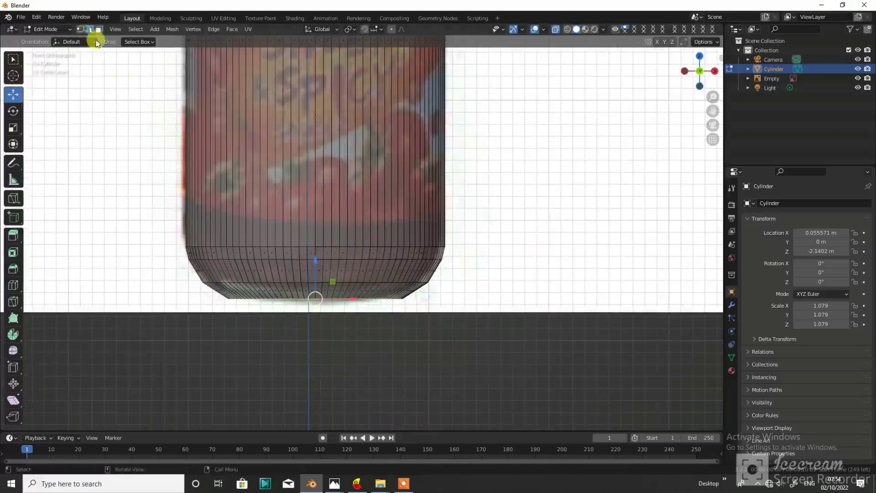
{"action": "key", "text": "ctrl+b"}
- Bevel the bottom edge with four segments and add bevelled loops near the base
{"action": "scroll", "coordinate": [404, 343], "scroll_direction": "up", "scroll_amount": 3}
{"action": "left_click", "coordinate": [405, 339]}
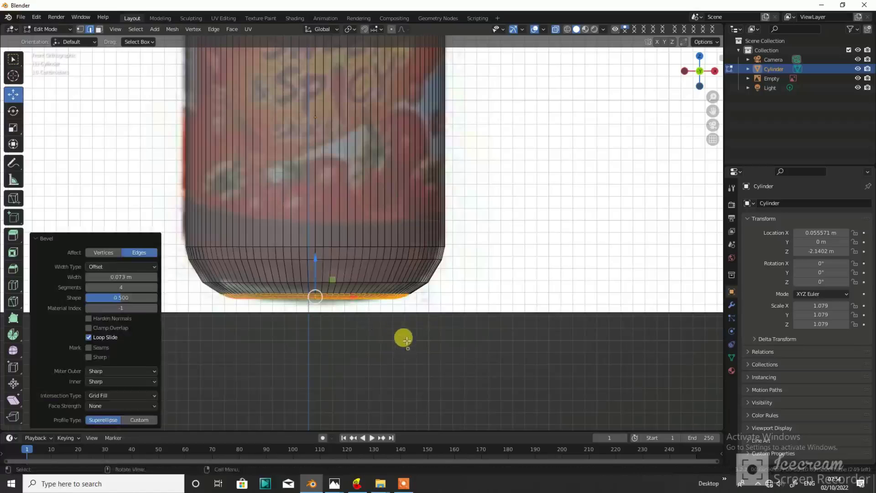
{"action": "left_click", "coordinate": [361, 284], "text": "alt"}
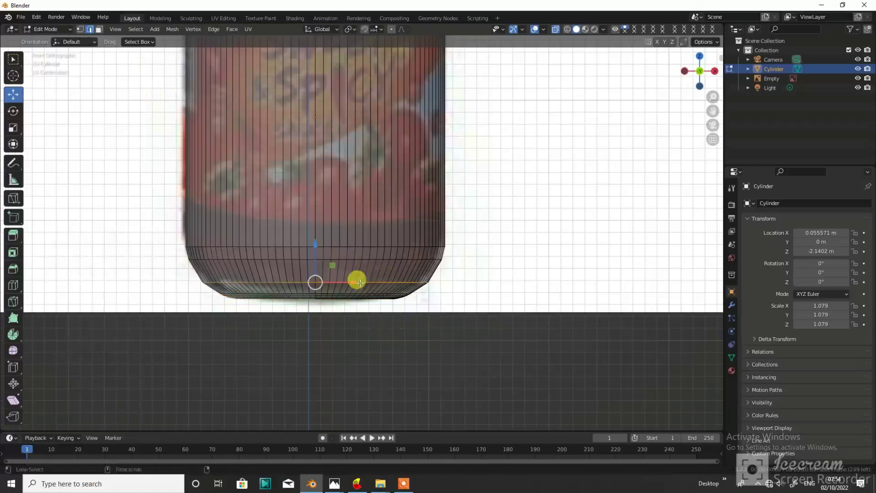
{"action": "left_click", "coordinate": [417, 325]}
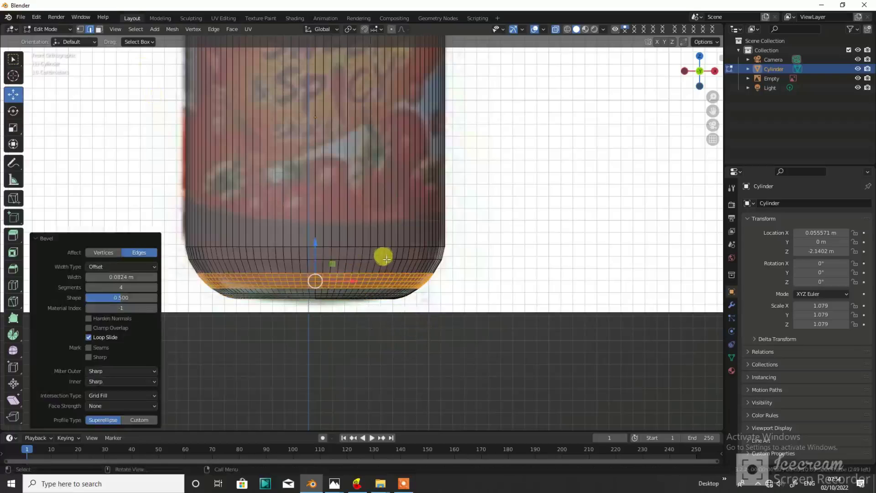
{"action": "left_click", "coordinate": [384, 257], "text": "alt"}
{"action": "key", "text": "ctrl+b"}
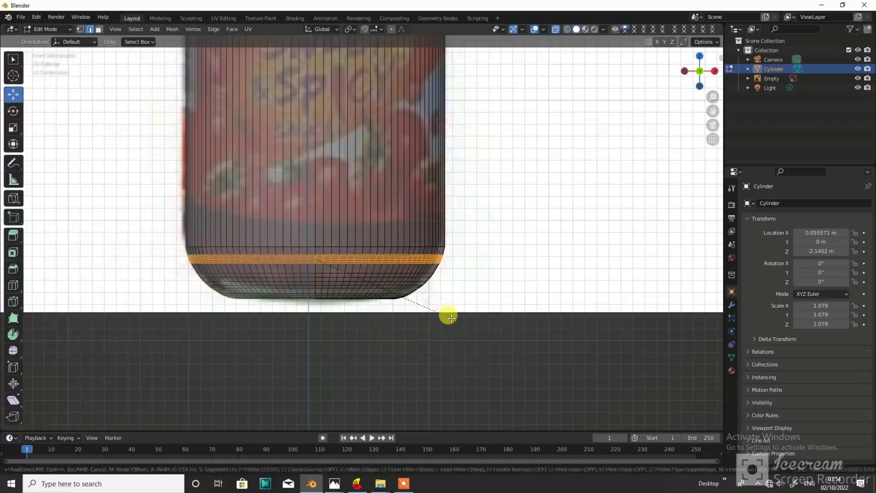
{"action": "left_click", "coordinate": [446, 309]}
{"action": "key", "text": "space"}
{"action": "left_click", "coordinate": [401, 245], "text": "alt"}
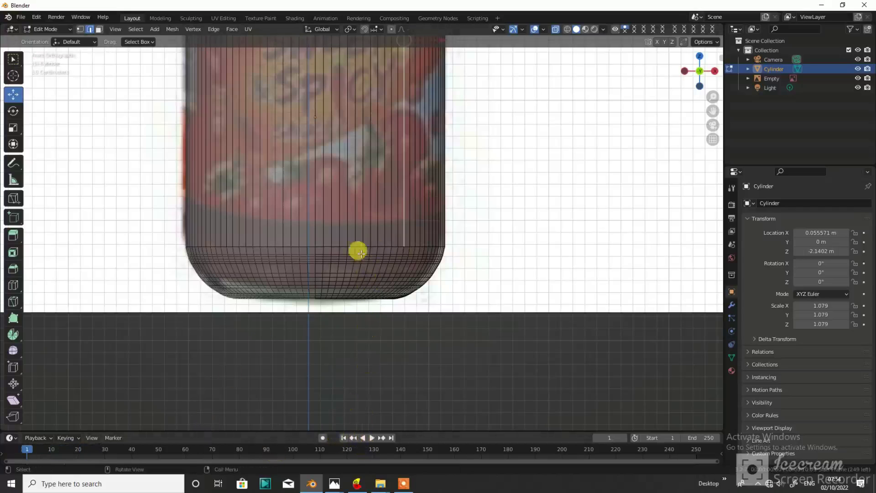
- Bevel the loop above the base and the shoulder loop into rounded bands
{"action": "left_click", "coordinate": [364, 245], "text": "alt"}
{"action": "key", "text": "ctrl+b"}
{"action": "left_click", "coordinate": [451, 313]}
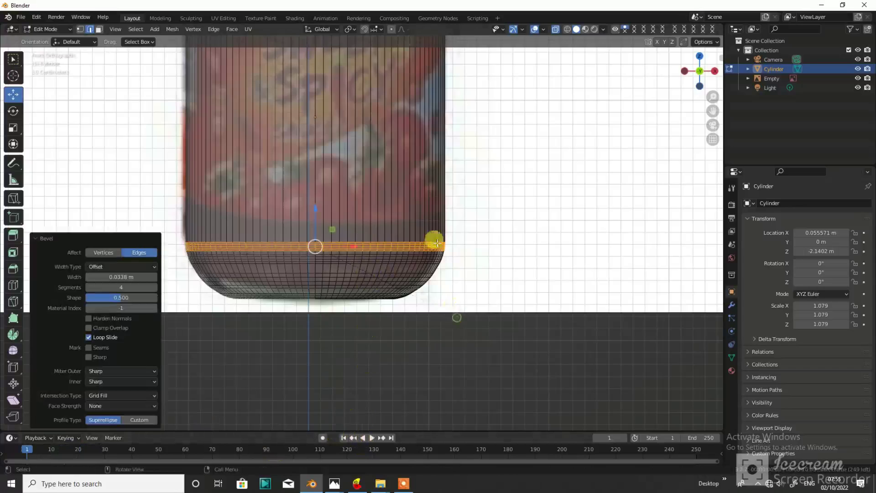
{"action": "scroll", "coordinate": [406, 360], "scroll_direction": "down", "scroll_amount": 2}
{"action": "scroll", "coordinate": [384, 234], "scroll_direction": "up", "scroll_amount": 2}
{"action": "left_click", "coordinate": [387, 202], "text": "alt"}
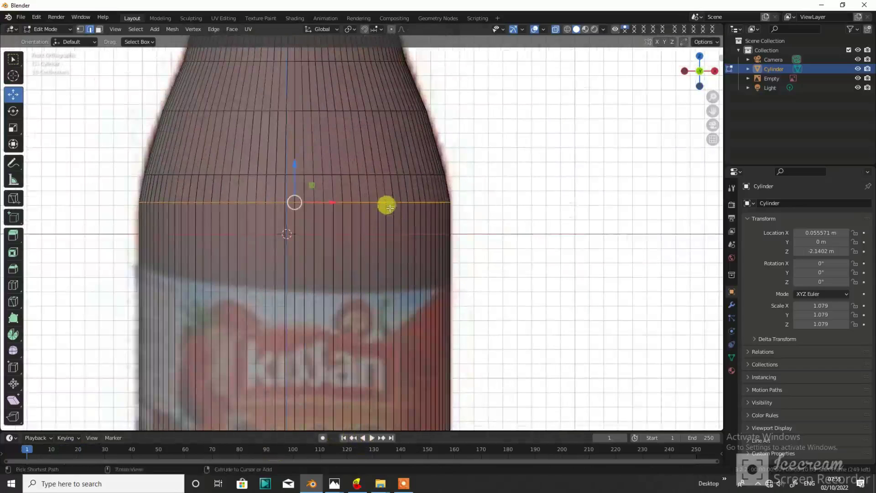
{"action": "key", "text": "ctrl+b"}
{"action": "left_click", "coordinate": [409, 244]}
- Inspect the bottle in solid shading from a perspective view, then resume mesh editing
{"action": "scroll", "coordinate": [391, 222], "scroll_direction": "down", "scroll_amount": 1}
{"action": "scroll", "coordinate": [390, 221], "scroll_direction": "down", "scroll_amount": 2}
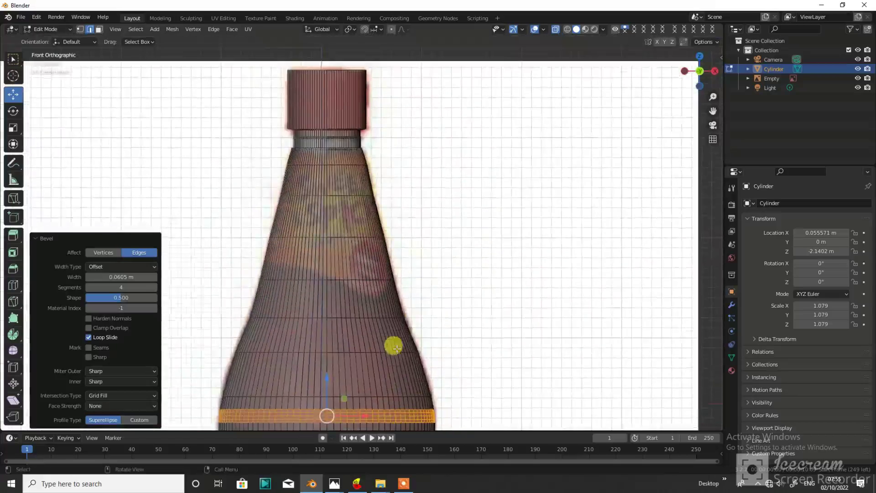
{"action": "key", "text": "Tab"}
{"action": "scroll", "coordinate": [414, 294], "scroll_direction": "down", "scroll_amount": 1}
{"action": "left_click", "coordinate": [576, 29]}
{"action": "mouse_move", "coordinate": [477, 186]}
{"action": "middle_mouse_down"}
{"action": "mouse_move", "coordinate": [442, 284]}
{"action": "mouse_move", "coordinate": [384, 272]}
{"action": "middle_mouse_up"}
{"action": "scroll", "coordinate": [383, 272], "scroll_direction": "up", "scroll_amount": 2}
{"action": "key", "text": "Tab"}
{"action": "scroll", "coordinate": [392, 262], "scroll_direction": "up", "scroll_amount": 1}
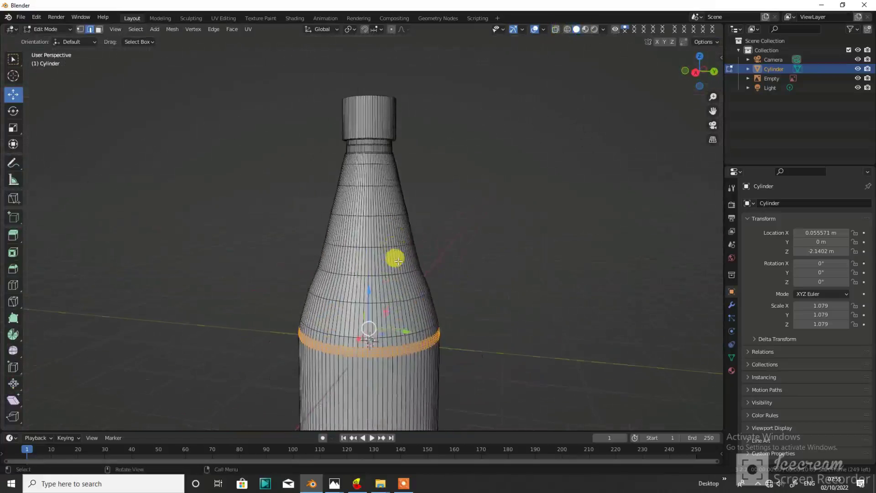
{"action": "scroll", "coordinate": [406, 307], "scroll_direction": "up", "scroll_amount": 2}
- Bevel another shoulder edge loop into a rounded band
{"action": "left_click", "coordinate": [447, 340], "text": "alt"}
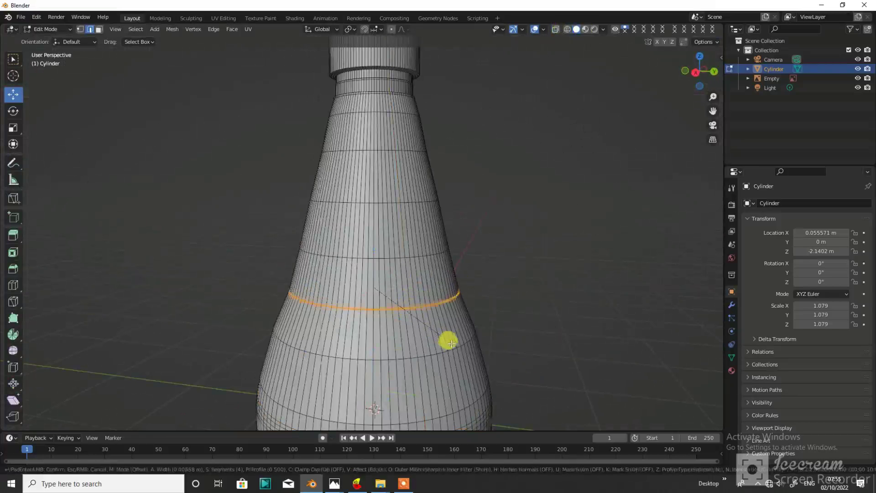
{"action": "left_click", "coordinate": [458, 358], "text": "alt+shift"}
{"action": "key", "text": "Tab"}
{"action": "scroll", "coordinate": [459, 354], "scroll_direction": "down", "scroll_amount": 2}
{"action": "scroll", "coordinate": [460, 347], "scroll_direction": "down", "scroll_amount": 1}
{"action": "key", "text": "Tab"}
{"action": "scroll", "coordinate": [438, 329], "scroll_direction": "up", "scroll_amount": 2}
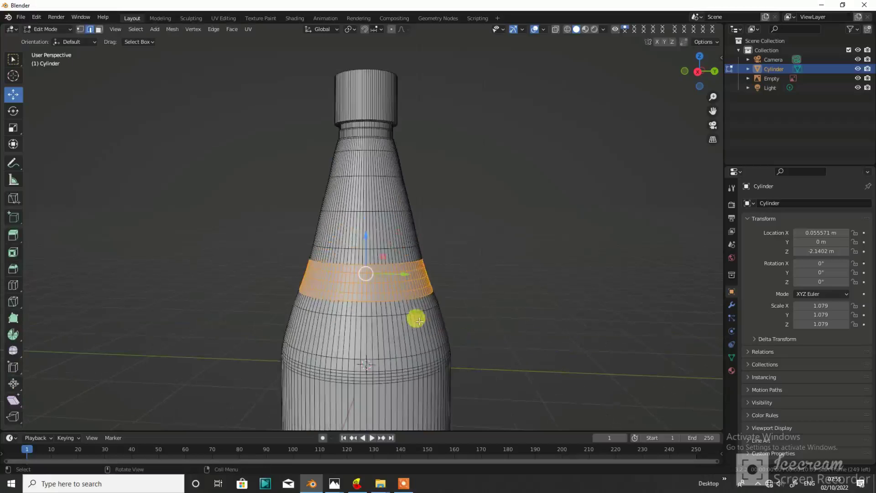
{"action": "left_click", "coordinate": [411, 312], "text": "alt"}
{"action": "key", "text": "ctrl+b"}
{"action": "left_click", "coordinate": [470, 357]}
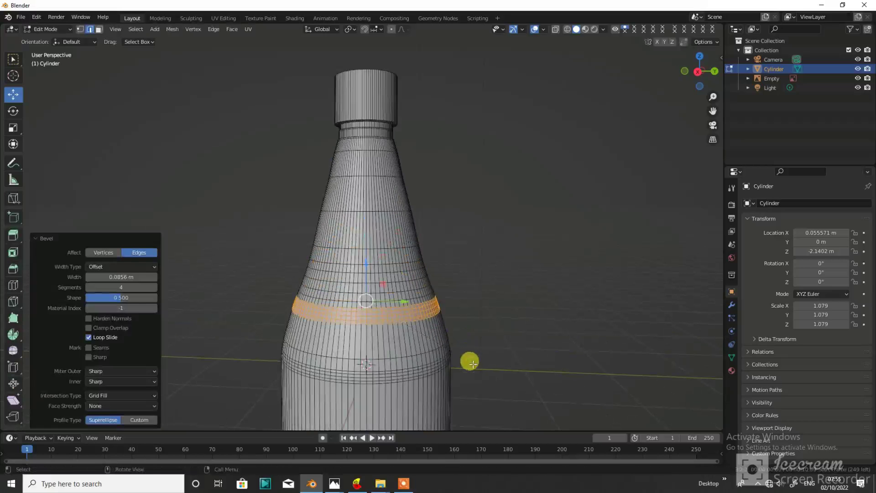
- Leave Edit Mode and return to the front view with the reference
{"action": "key", "text": "Tab"}
{"action": "key", "text": "Tab"}
{"action": "scroll", "coordinate": [471, 361], "scroll_direction": "up", "scroll_amount": 1}
{"action": "scroll", "coordinate": [470, 357], "scroll_direction": "down", "scroll_amount": 2}
{"action": "scroll", "coordinate": [516, 344], "scroll_direction": "down", "scroll_amount": 2}
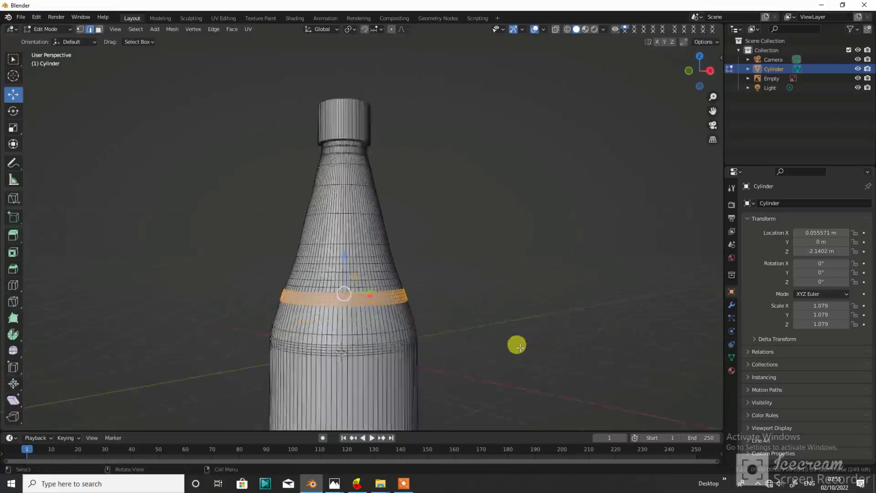
{"action": "key", "text": "KP_1"}
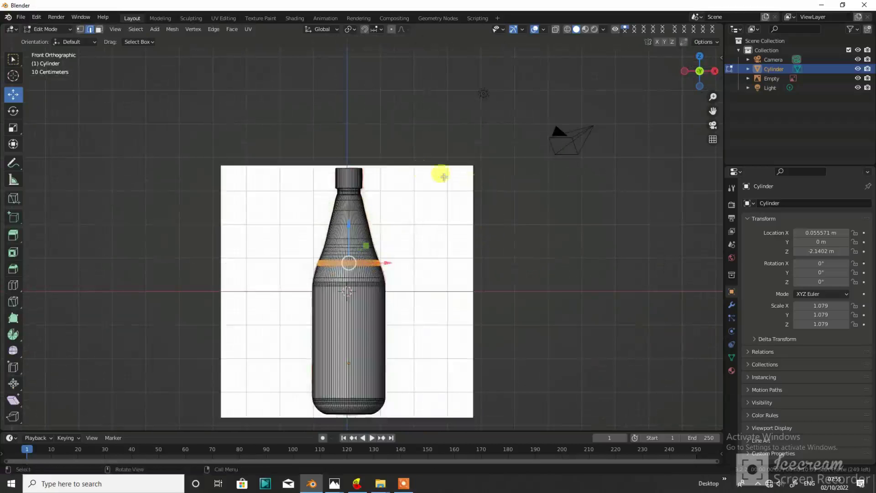
- Create a first bottle material named 'body', with the reference visible through the mesh
{"action": "key", "text": "Tab"}
{"action": "left_click", "coordinate": [556, 30]}
{"action": "scroll", "coordinate": [401, 237], "scroll_direction": "up", "scroll_amount": 2}
{"action": "scroll", "coordinate": [366, 177], "scroll_direction": "up", "scroll_amount": 2}
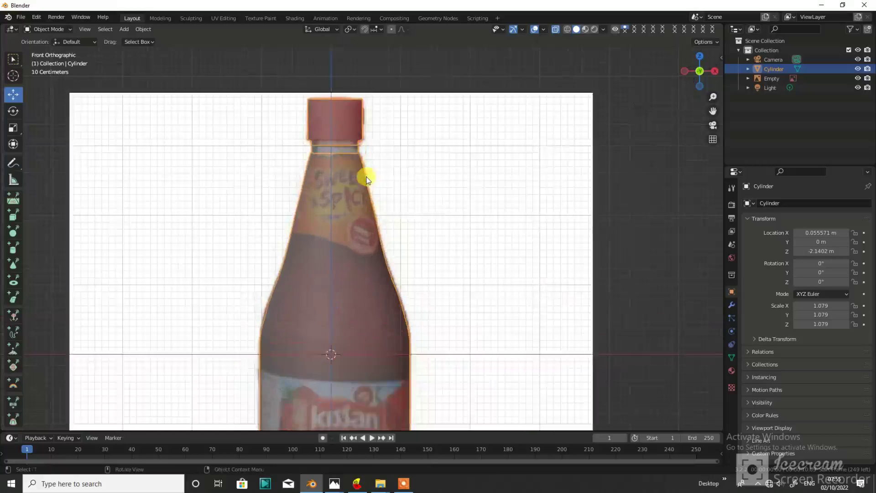
{"action": "key", "text": "Tab"}
{"action": "scroll", "coordinate": [363, 168], "scroll_direction": "up", "scroll_amount": 2}
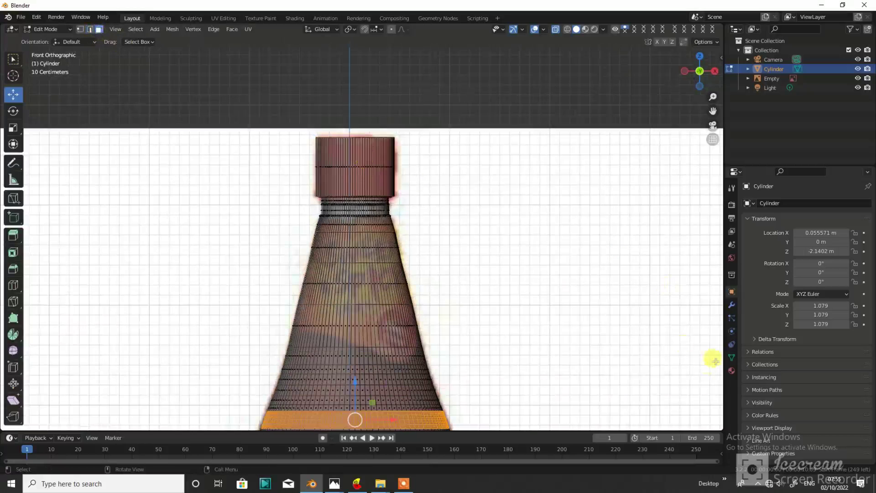
{"action": "left_click", "coordinate": [731, 371]}
{"action": "left_click", "coordinate": [792, 244]}
{"action": "double_click", "coordinate": [792, 242]}
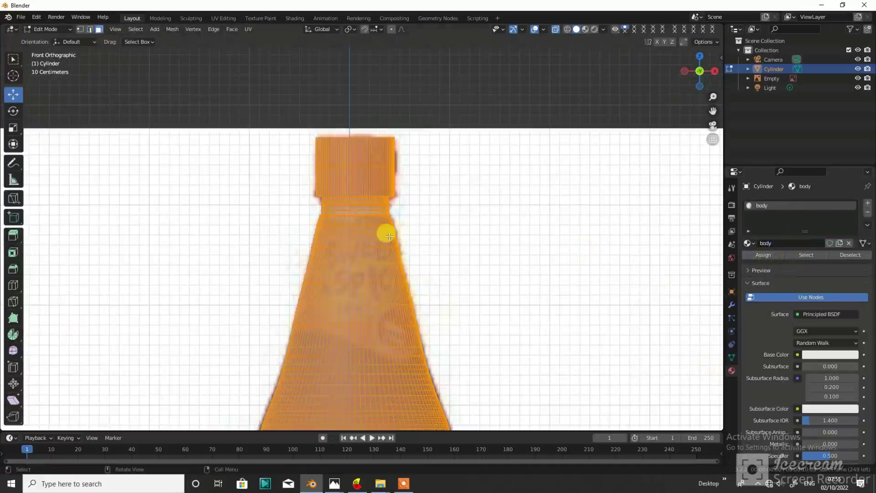
{"action": "key", "text": "Tab"}
{"action": "key", "text": "Tab"}
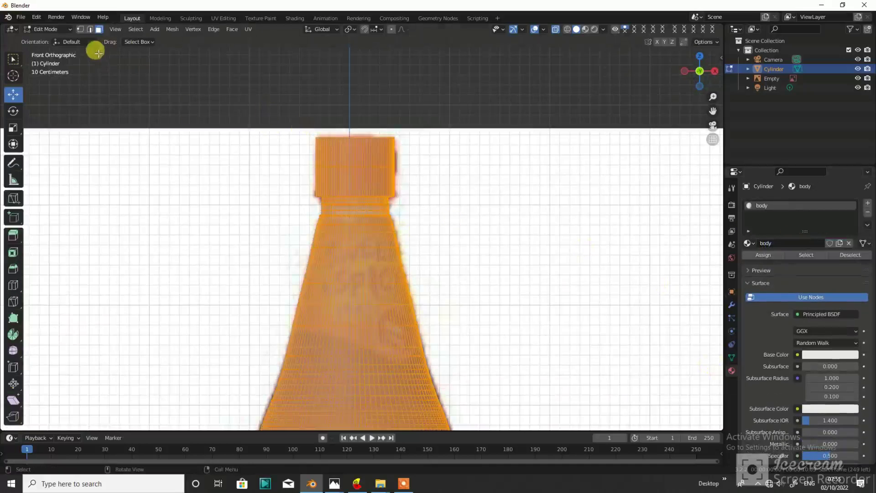
- Select the connected cap faces and give them a new material slot named CAP
{"action": "left_click", "coordinate": [367, 179]}
{"action": "key", "text": "l"}
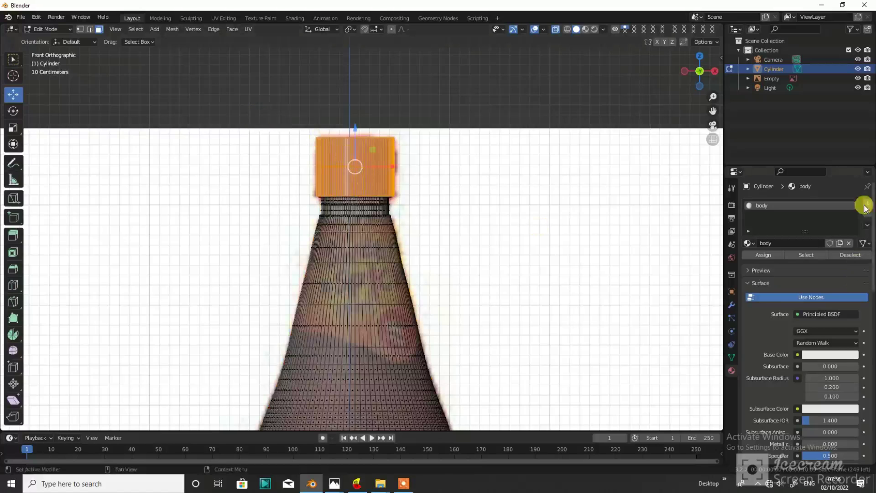
{"action": "mouse_move", "coordinate": [448, 233]}
{"action": "middle_mouse_down"}
{"action": "mouse_move", "coordinate": [442, 178]}
{"action": "mouse_move", "coordinate": [390, 130]}
{"action": "middle_mouse_up"}
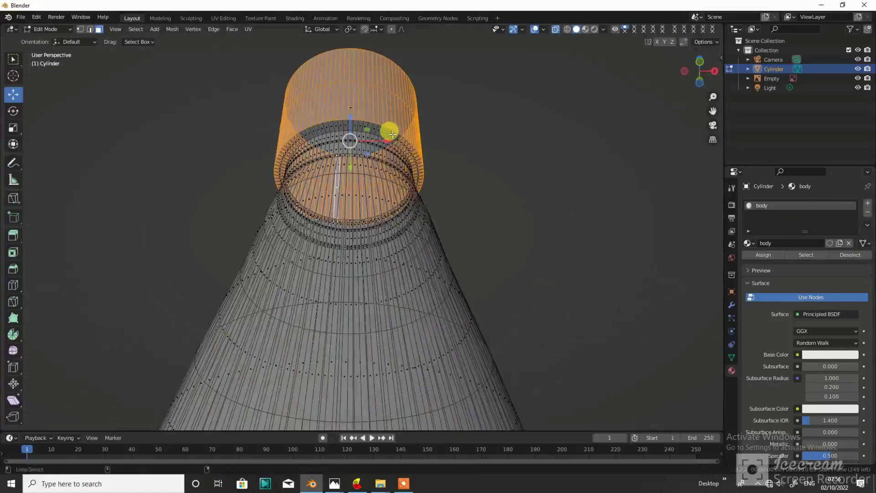
{"action": "left_click", "coordinate": [867, 202]}
{"action": "left_click", "coordinate": [793, 261]}
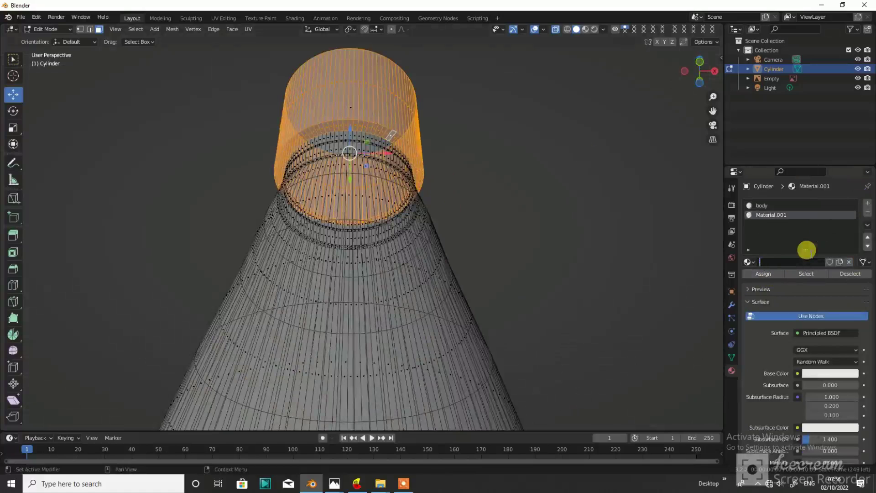
{"action": "type", "text": "CAP"}
{"action": "left_click", "coordinate": [401, 485]}
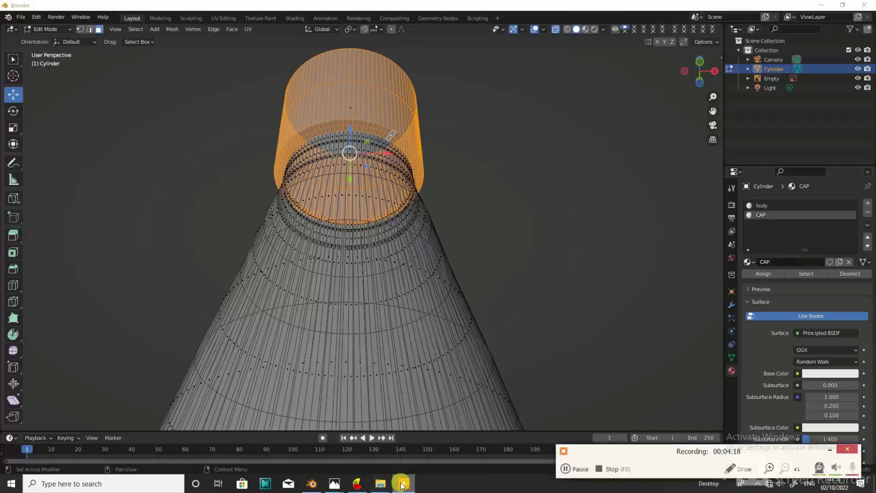
- Set the CAP material's base colour to orange, viewed from the front in solid shading
{"action": "key", "text": "KP_1"}
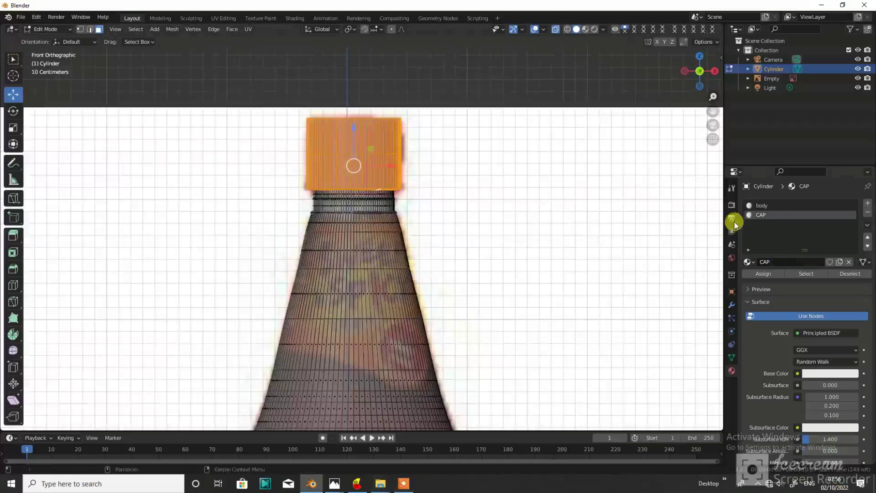
{"action": "left_click", "coordinate": [819, 379]}
{"action": "left_click", "coordinate": [562, 31]}
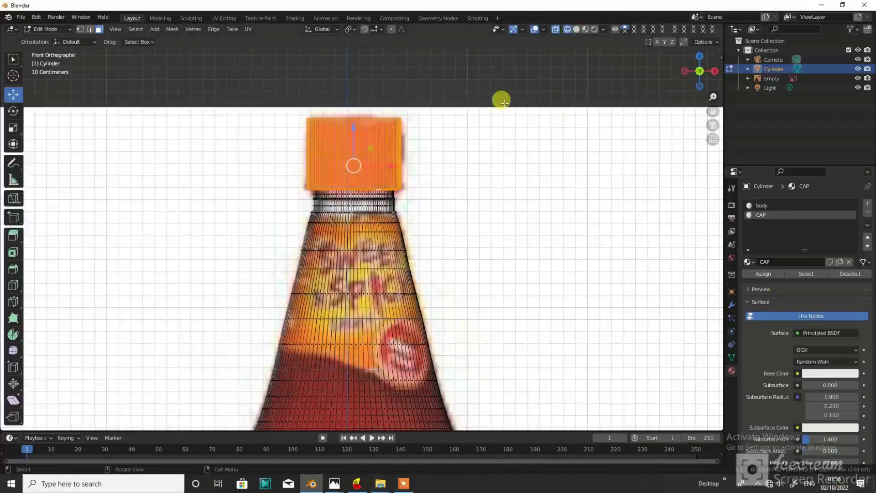
{"action": "left_click", "coordinate": [557, 33]}
{"action": "left_click", "coordinate": [831, 373]}
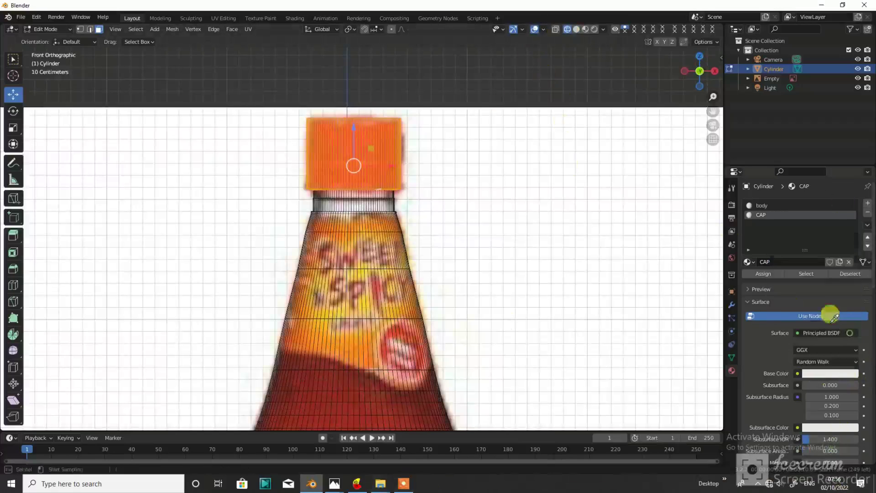
{"action": "scroll", "coordinate": [411, 197], "scroll_direction": "down", "scroll_amount": 3}
{"action": "key", "text": "Tab"}
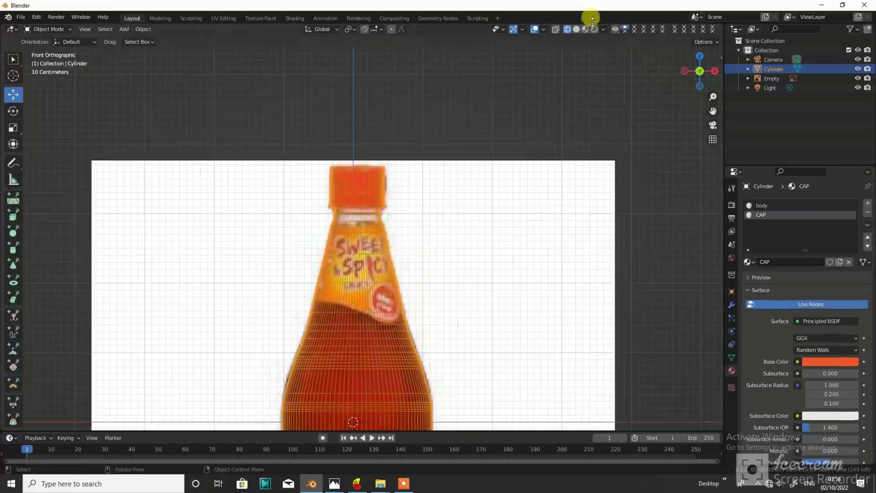
{"action": "left_click", "coordinate": [576, 29]}
{"action": "scroll", "coordinate": [497, 172], "scroll_direction": "down", "scroll_amount": 2}
- Preview the material colours, then re-enter Edit Mode with the body material slot selected
{"action": "scroll", "coordinate": [525, 137], "scroll_direction": "down", "scroll_amount": 1}
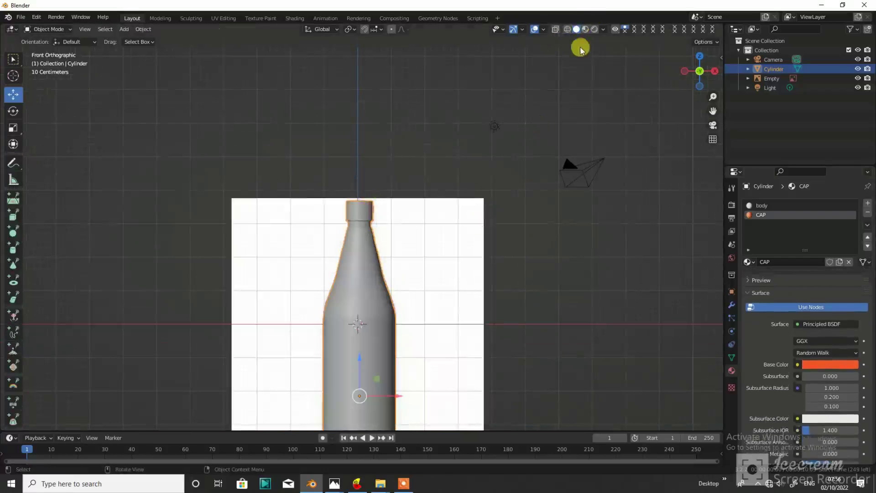
{"action": "left_click", "coordinate": [594, 30]}
{"action": "scroll", "coordinate": [427, 211], "scroll_direction": "up", "scroll_amount": 1}
{"action": "left_click", "coordinate": [577, 29]}
{"action": "key", "text": "Tab"}
{"action": "scroll", "coordinate": [475, 215], "scroll_direction": "up", "scroll_amount": 1}
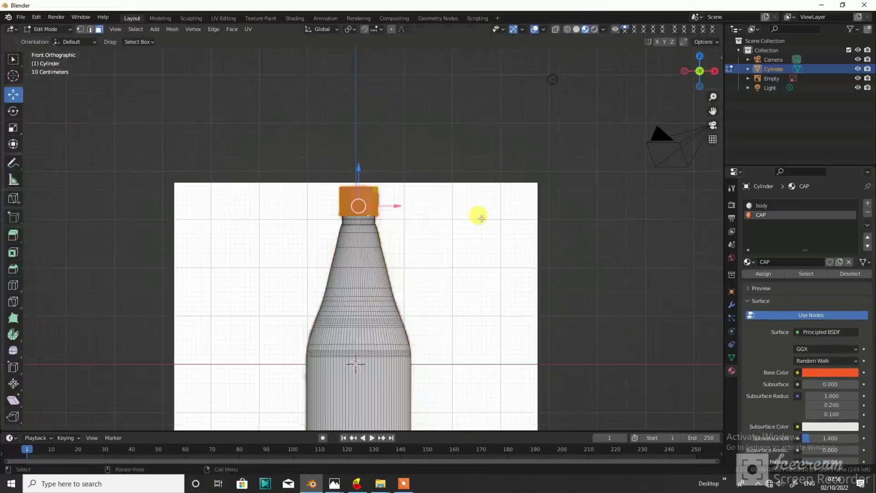
{"action": "left_click", "coordinate": [776, 205]}
{"action": "scroll", "coordinate": [482, 249], "scroll_direction": "down", "scroll_amount": 1}
{"action": "scroll", "coordinate": [425, 187], "scroll_direction": "up", "scroll_amount": 2}
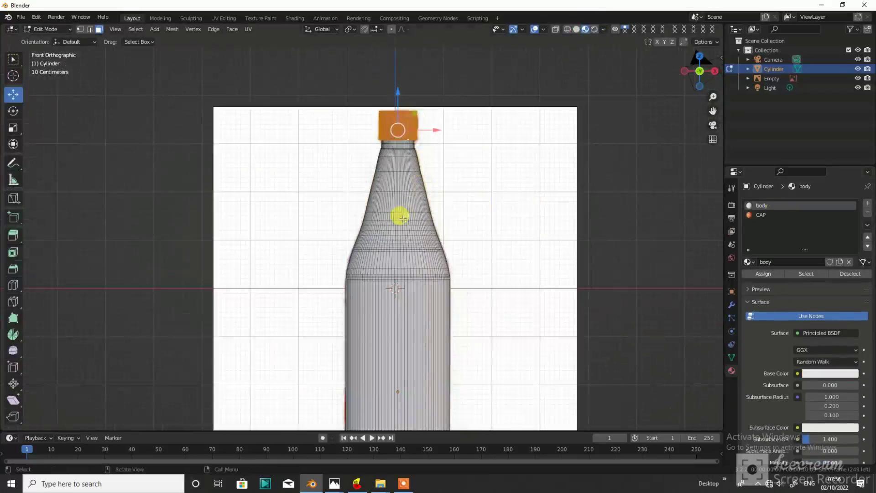
{"action": "scroll", "coordinate": [419, 166], "scroll_direction": "up", "scroll_amount": 1}
- Select the lower-body face loop, grow it twice, and add a new UNDER BODY material
{"action": "left_click", "coordinate": [420, 266], "text": "alt"}
{"action": "key", "text": "ctrl+KP_Add"}
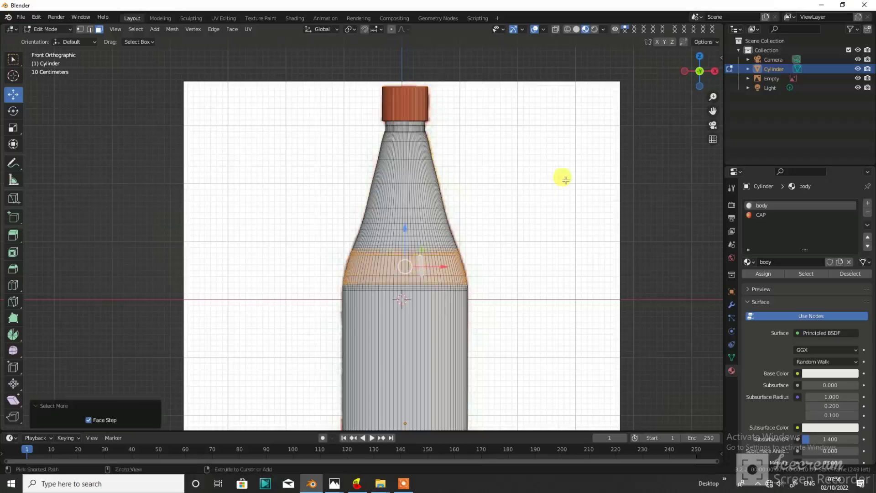
{"action": "key", "text": "ctrl+KP_Add"}
{"action": "key", "text": "ctrl+KP_Add"}
{"action": "key", "text": "ctrl+KP_Add"}
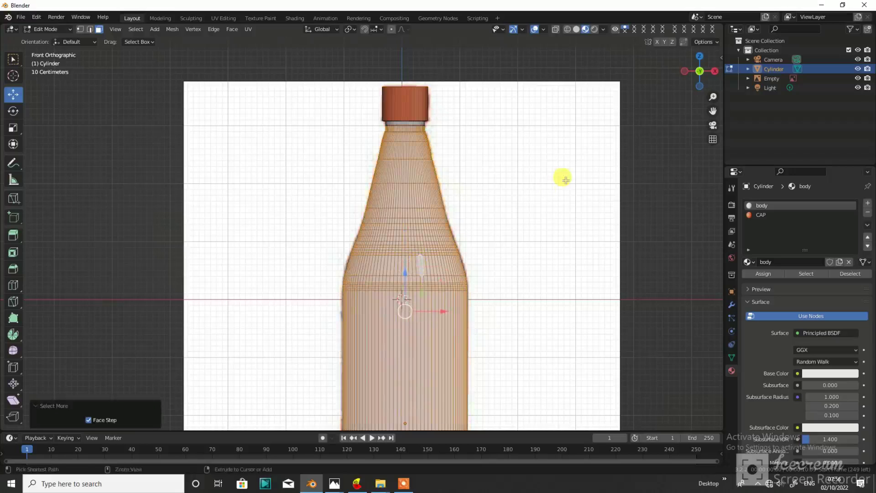
{"action": "left_click", "coordinate": [869, 203]}
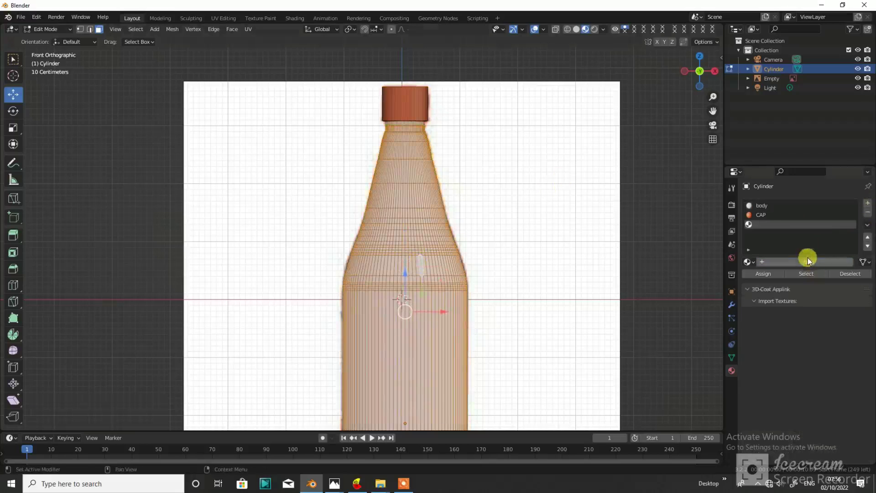
{"action": "left_click", "coordinate": [804, 261]}
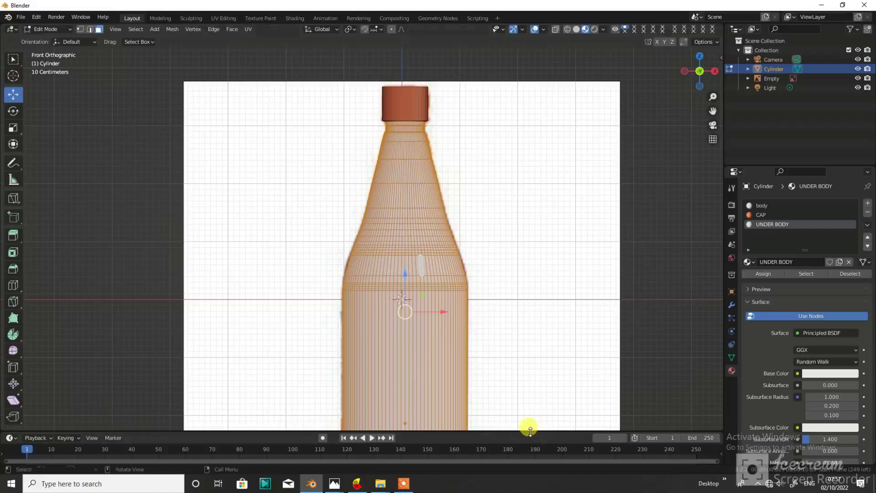
{"action": "left_click_drag", "start_coordinate": [531, 429], "coordinate": [532, 272]}
- In the Shader Editor, feed an Image Texture with the bottle label into Base Color
{"action": "left_click", "coordinate": [10, 281]}
{"action": "left_click", "coordinate": [27, 368]}
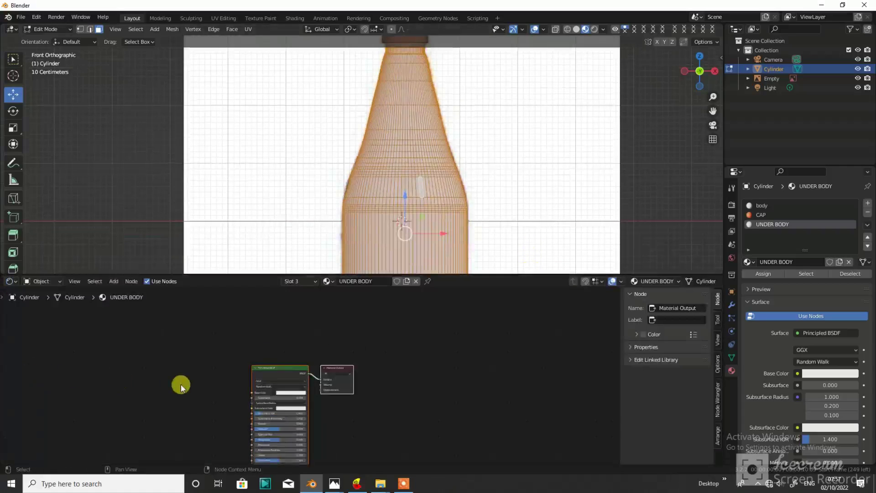
{"action": "left_click", "coordinate": [113, 281]}
{"action": "key", "text": "Return"}
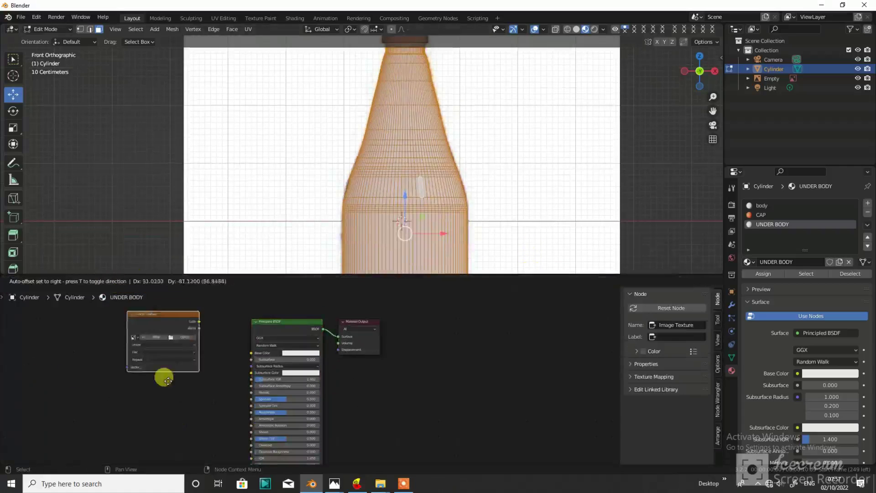
{"action": "scroll", "coordinate": [197, 389], "scroll_direction": "up", "scroll_amount": 1}
{"action": "left_click_drag", "start_coordinate": [229, 352], "coordinate": [232, 349]}
{"action": "left_click", "coordinate": [107, 402]}
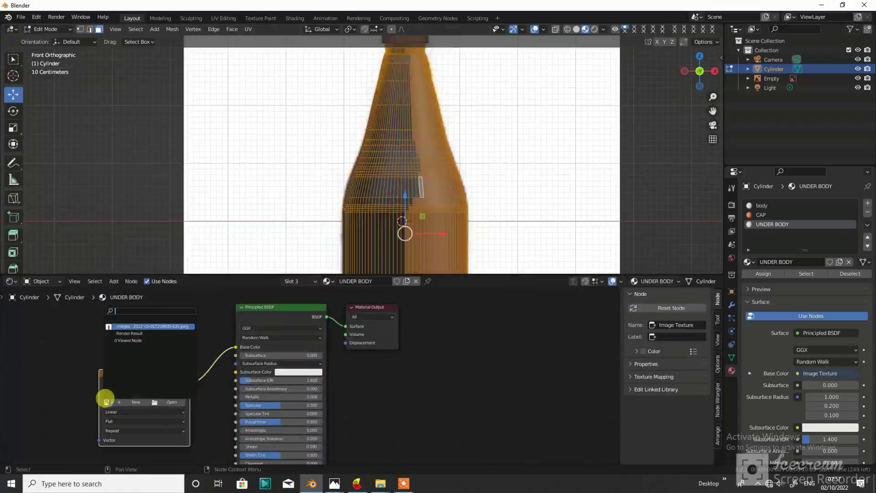
{"action": "left_click", "coordinate": [122, 328]}
- Project the lower-body UVs from the current front view
{"action": "scroll", "coordinate": [391, 172], "scroll_direction": "down", "scroll_amount": 4}
{"action": "key", "text": "Tab"}
{"action": "key", "text": "Tab"}
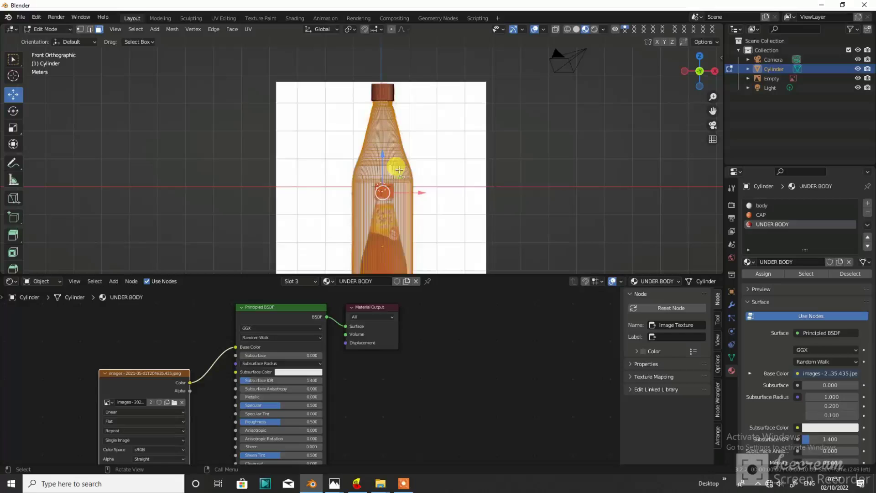
{"action": "key", "text": "u"}
{"action": "left_click", "coordinate": [400, 170]}
- Scale all UVs in the UV Editor over the Kissan label image, then orbit to inspect
{"action": "left_click", "coordinate": [10, 281]}
{"action": "left_click", "coordinate": [32, 310]}
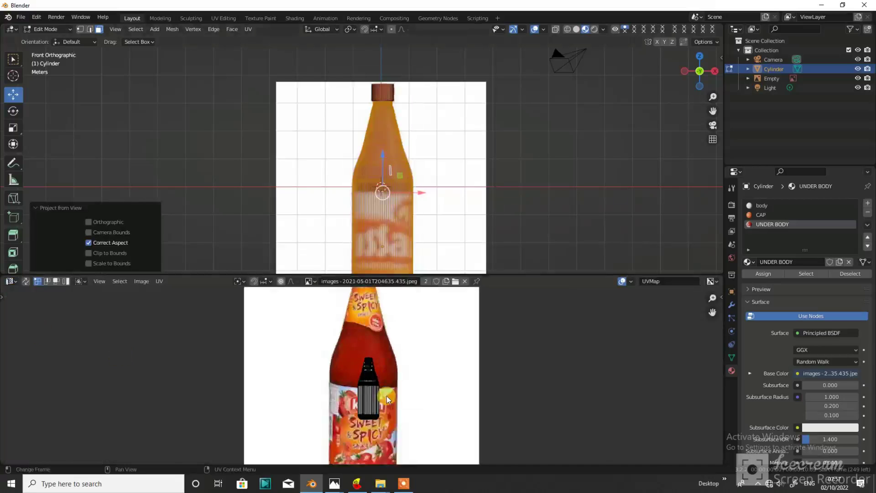
{"action": "scroll", "coordinate": [388, 399], "scroll_direction": "up", "scroll_amount": 2}
{"action": "scroll", "coordinate": [388, 400], "scroll_direction": "down", "scroll_amount": 2}
{"action": "key", "text": "a"}
{"action": "scroll", "coordinate": [388, 399], "scroll_direction": "down", "scroll_amount": 3}
{"action": "key", "text": "s"}
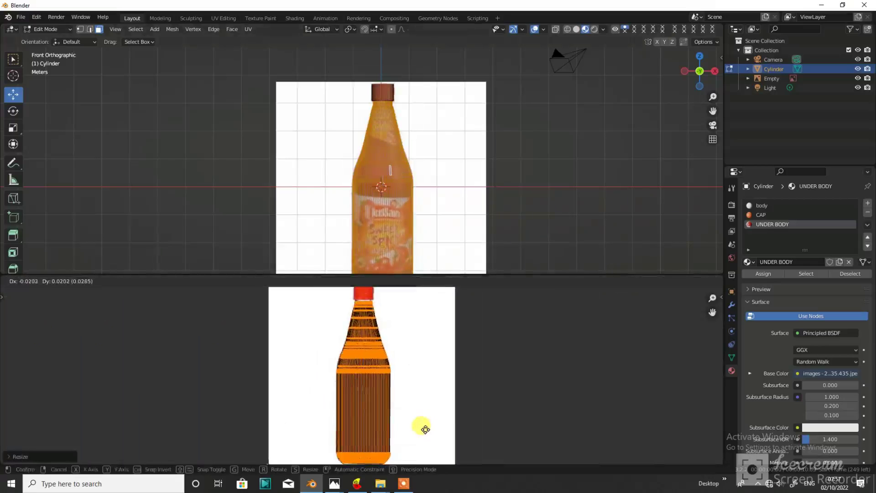
{"action": "left_click", "coordinate": [425, 428]}
{"action": "key", "text": "Tab"}
{"action": "scroll", "coordinate": [450, 264], "scroll_direction": "down", "scroll_amount": 2}
{"action": "mouse_move", "coordinate": [405, 123]}
{"action": "middle_mouse_down"}
{"action": "mouse_move", "coordinate": [276, 176]}
{"action": "mouse_move", "coordinate": [464, 159]}
{"action": "middle_mouse_up"}
- Shade the bottle smooth with auto smooth turned on
{"action": "scroll", "coordinate": [454, 176], "scroll_direction": "up", "scroll_amount": 2}
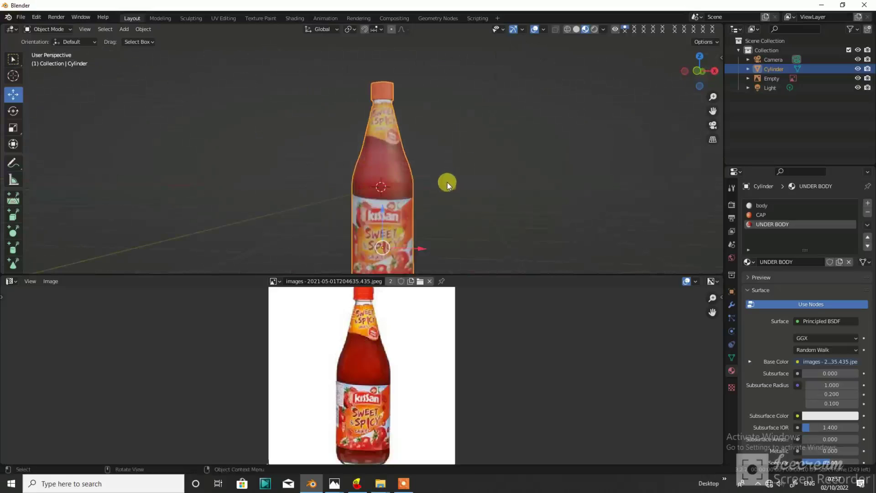
{"action": "scroll", "coordinate": [796, 403], "scroll_direction": "down", "scroll_amount": 5}
{"action": "scroll", "coordinate": [836, 393], "scroll_direction": "down", "scroll_amount": 1}
{"action": "left_click_drag", "start_coordinate": [836, 374], "coordinate": [821, 374]}
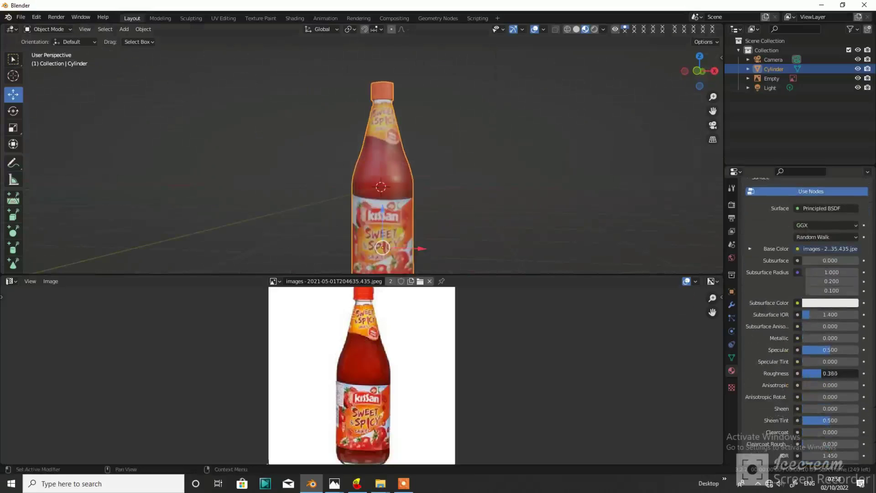
{"action": "right_click", "coordinate": [478, 167]}
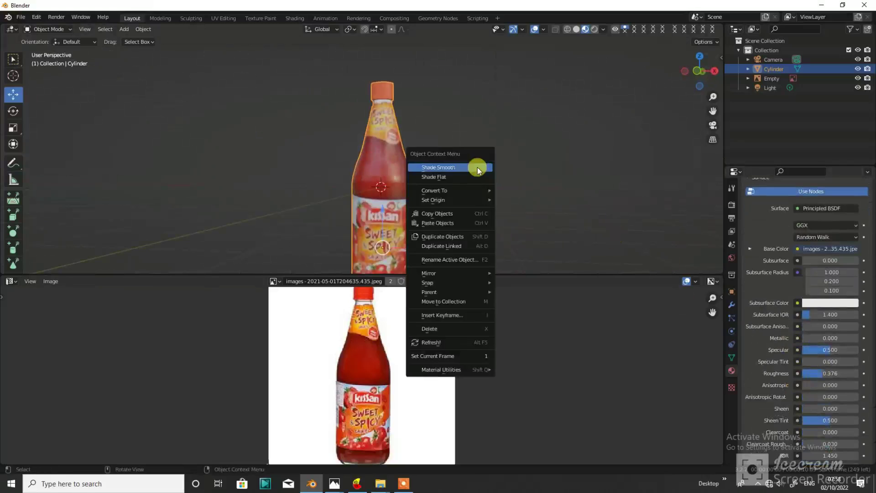
{"action": "left_click", "coordinate": [731, 357]}
{"action": "left_click", "coordinate": [749, 348]}
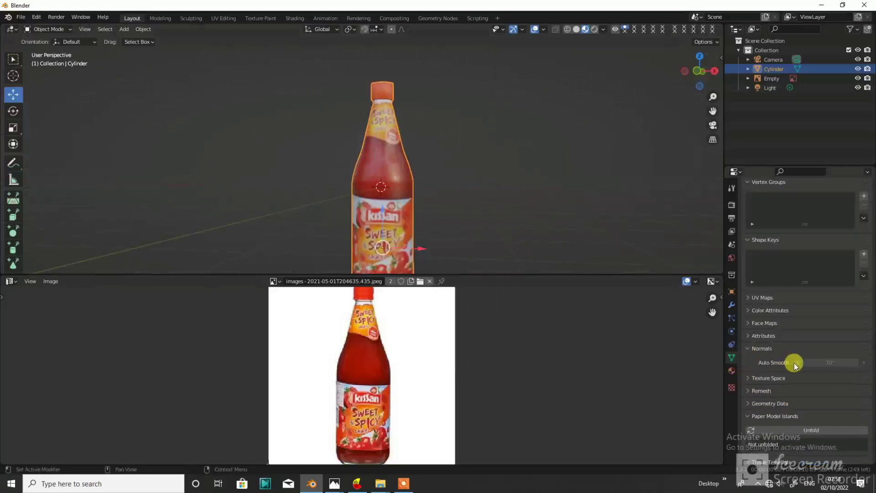
{"action": "left_click", "coordinate": [796, 362]}
- Raise the material's Transmission to 0.132 and orbit to check the bottle
{"action": "scroll", "coordinate": [532, 173], "scroll_direction": "up", "scroll_amount": 3}
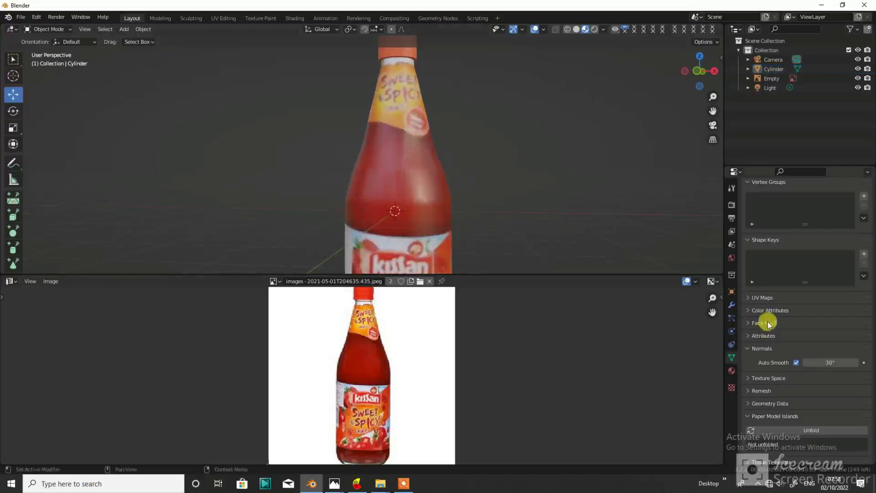
{"action": "left_click", "coordinate": [732, 371]}
{"action": "scroll", "coordinate": [805, 347], "scroll_direction": "down", "scroll_amount": 2}
{"action": "scroll", "coordinate": [810, 346], "scroll_direction": "down", "scroll_amount": 3}
{"action": "scroll", "coordinate": [811, 354], "scroll_direction": "down", "scroll_amount": 3}
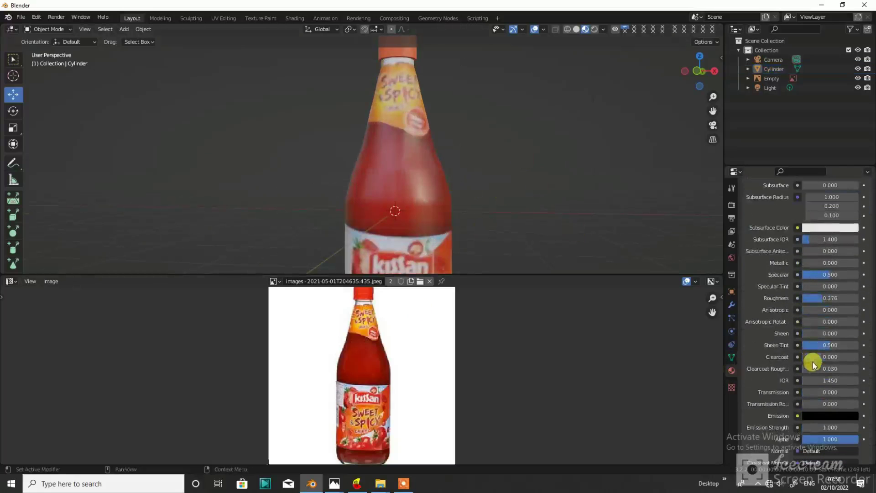
{"action": "left_click_drag", "start_coordinate": [806, 392], "coordinate": [810, 394]}
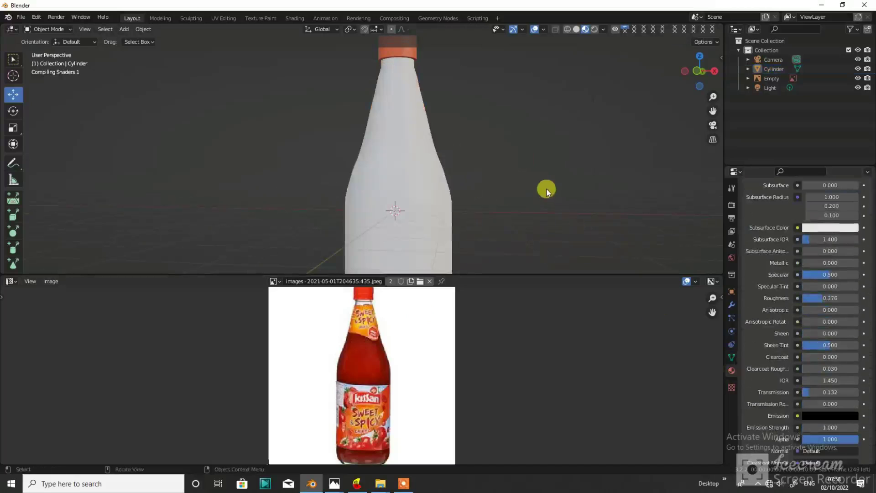
{"action": "scroll", "coordinate": [511, 269], "scroll_direction": "down", "scroll_amount": 5}
{"action": "scroll", "coordinate": [476, 186], "scroll_direction": "up", "scroll_amount": 6}
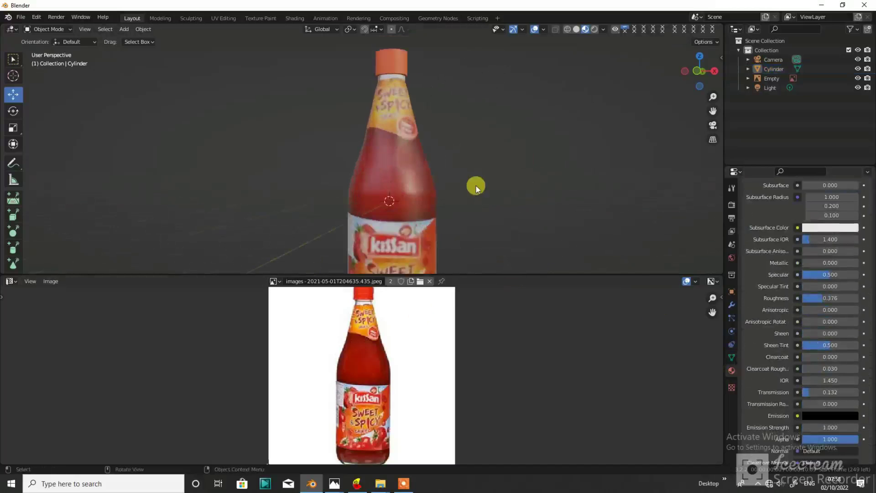
{"action": "middle_click_drag", "start_coordinate": [476, 186], "coordinate": [543, 196]}
- In Edit Mode, assign the orange CAP material to the bottle cap's top face
{"action": "scroll", "coordinate": [790, 210], "scroll_direction": "up", "scroll_amount": 10}
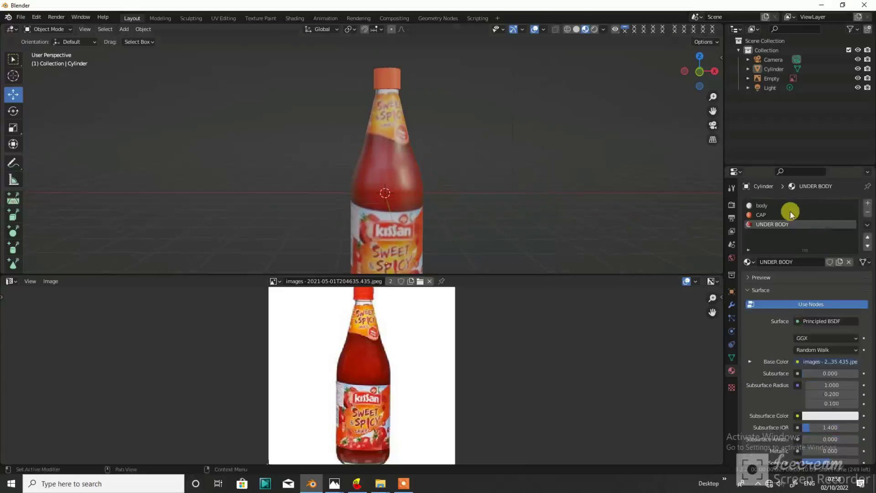
{"action": "scroll", "coordinate": [829, 356], "scroll_direction": "down", "scroll_amount": 3}
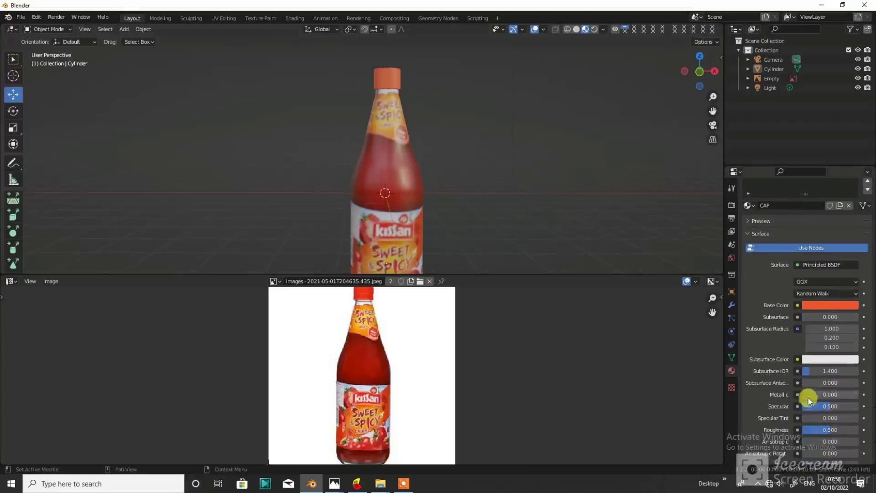
{"action": "mouse_move", "coordinate": [446, 138]}
{"action": "middle_mouse_down"}
{"action": "mouse_move", "coordinate": [454, 180]}
{"action": "mouse_move", "coordinate": [455, 146]}
{"action": "middle_mouse_up"}
{"action": "scroll", "coordinate": [456, 147], "scroll_direction": "up", "scroll_amount": 3}
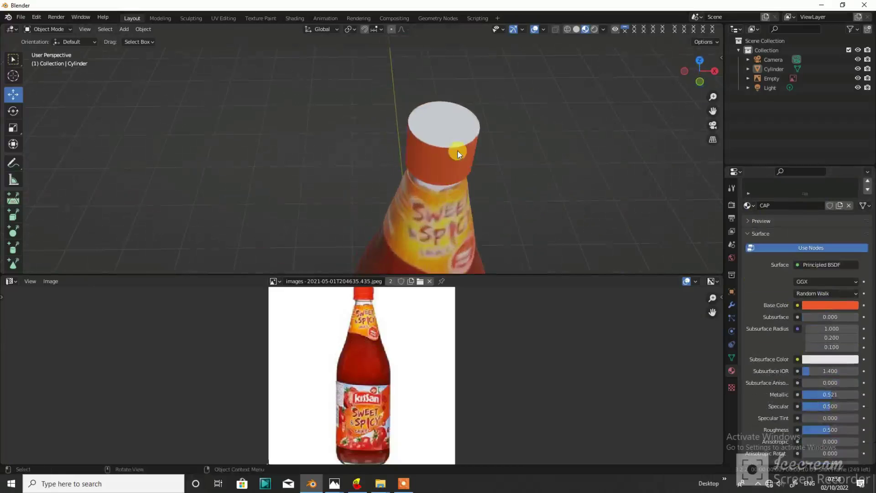
{"action": "key", "text": "Tab"}
{"action": "left_click", "coordinate": [451, 125]}
{"action": "scroll", "coordinate": [759, 242], "scroll_direction": "up", "scroll_amount": 3}
{"action": "left_click", "coordinate": [761, 214]}
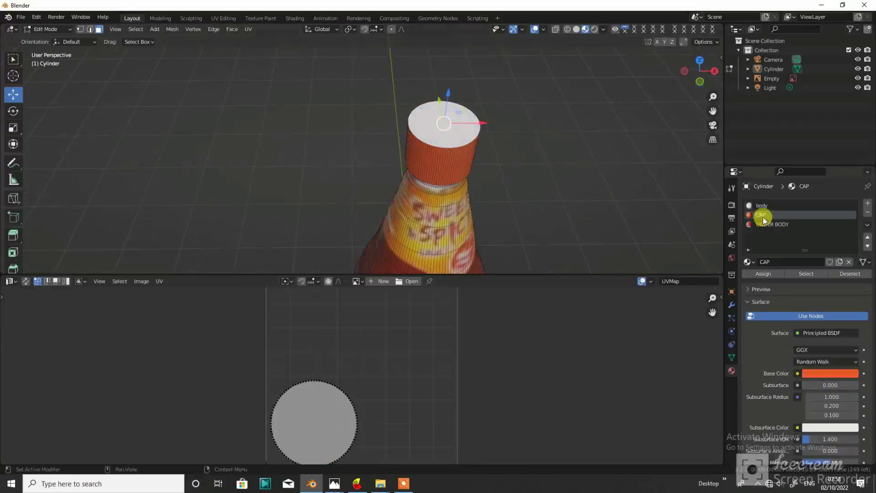
{"action": "left_click", "coordinate": [764, 273]}
- Bevel the edge of the cap's top face, then return to Object Mode
{"action": "left_click", "coordinate": [439, 124]}
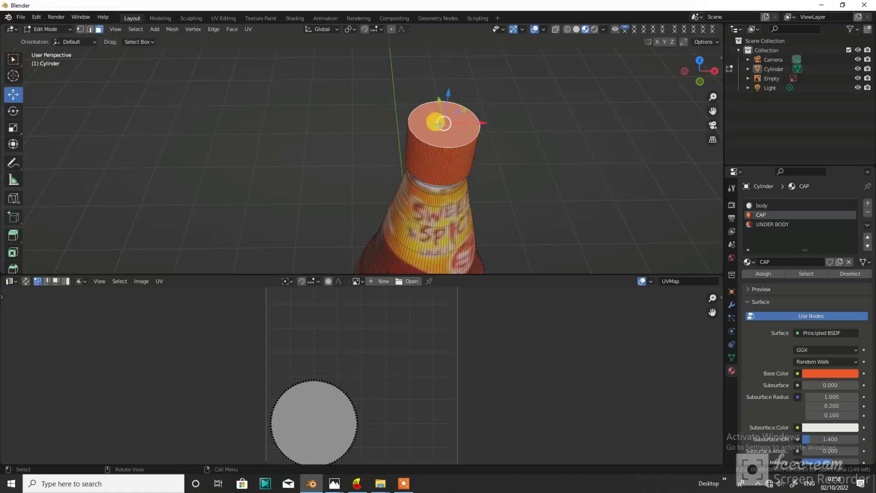
{"action": "key", "text": "l"}
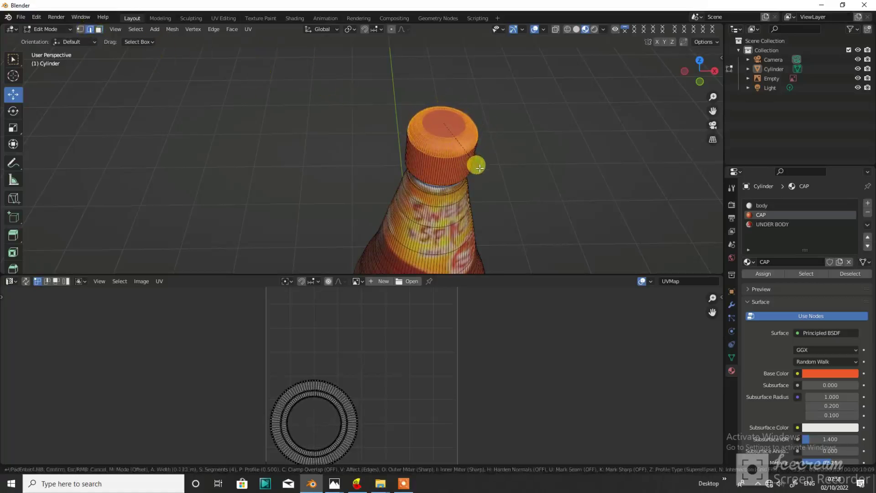
{"action": "key", "text": "Tab"}
{"action": "mouse_move", "coordinate": [480, 168]}
{"action": "middle_mouse_down"}
{"action": "mouse_move", "coordinate": [486, 155]}
{"action": "mouse_move", "coordinate": [473, 139]}
{"action": "middle_mouse_up"}
{"action": "key", "text": "Tab"}
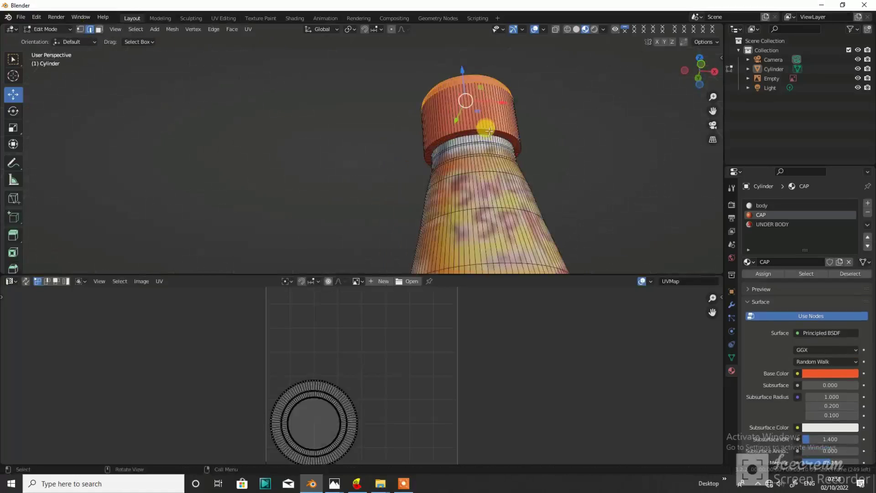
{"action": "left_click", "coordinate": [487, 127], "text": "alt"}
{"action": "key", "text": "ctrl+l"}
{"action": "key", "text": "Tab"}
{"action": "scroll", "coordinate": [568, 190], "scroll_direction": "down", "scroll_amount": 2}
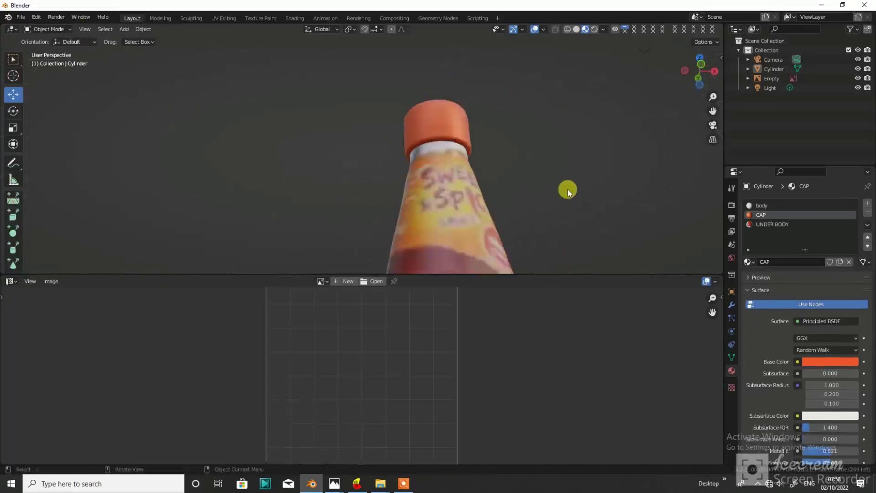
{"action": "scroll", "coordinate": [533, 200], "scroll_direction": "down", "scroll_amount": 2}
{"action": "scroll", "coordinate": [511, 188], "scroll_direction": "down", "scroll_amount": 2}
- Add a cube, scale it, stretch it wide along X and lower it along Z
{"action": "key", "text": "shift+a"}
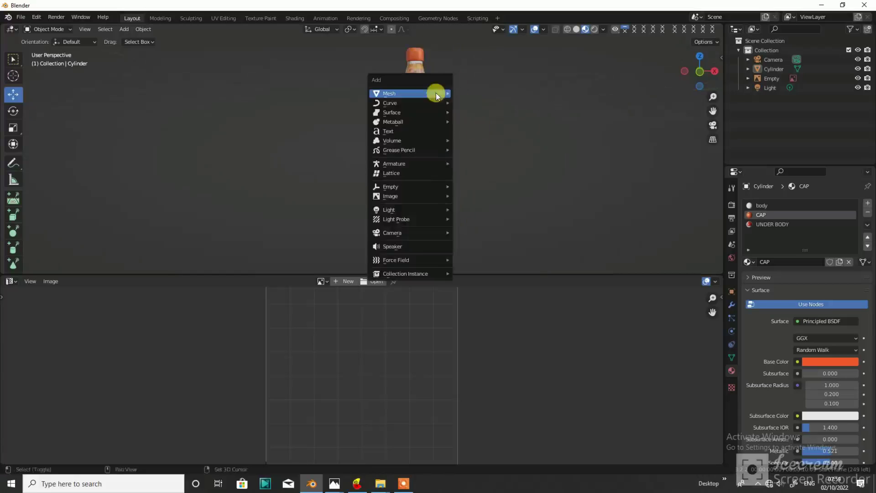
{"action": "left_click", "coordinate": [488, 111]}
{"action": "key", "text": "s"}
{"action": "left_click", "coordinate": [440, 177]}
{"action": "key", "text": "s"}
{"action": "key", "text": "x"}
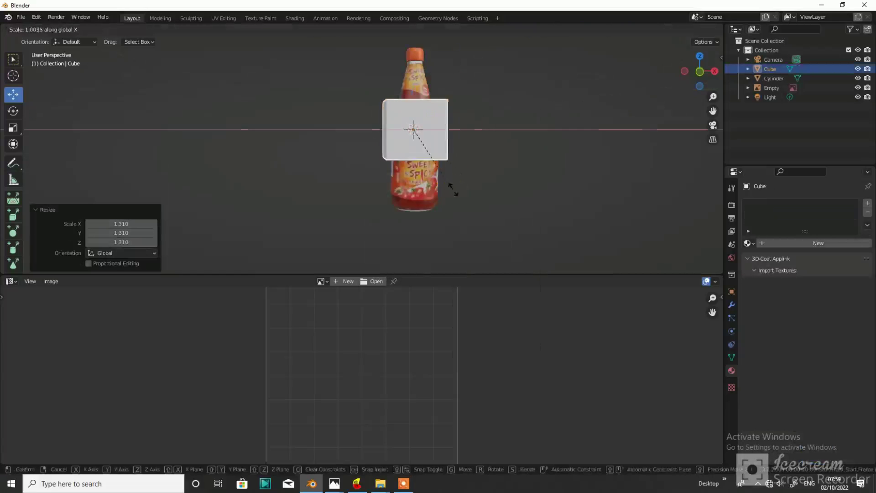
{"action": "left_click", "coordinate": [417, 88]}
{"action": "key", "text": "g"}
{"action": "key", "text": "z"}
{"action": "left_click", "coordinate": [434, 189]}
{"action": "scroll", "coordinate": [434, 189], "scroll_direction": "down", "scroll_amount": 2}
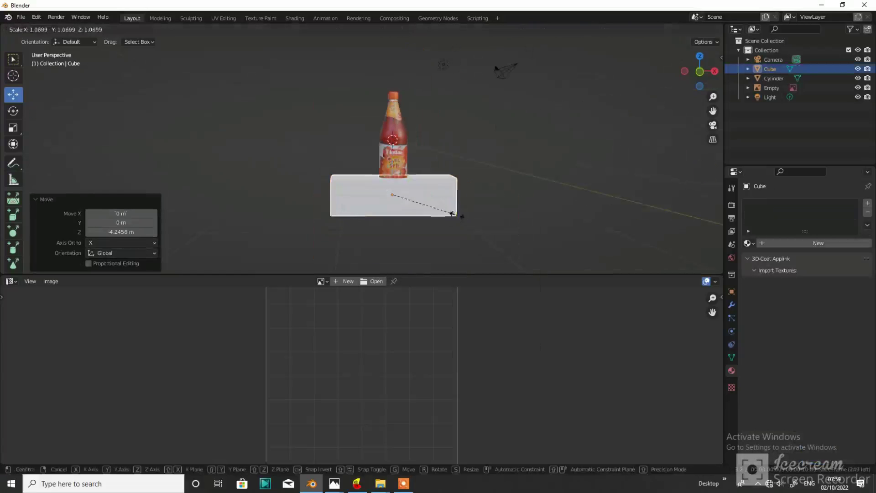
- Resize the cube and place it just under the bottle, shifting it along X in front view
{"action": "key", "text": "s"}
{"action": "left_click", "coordinate": [423, 190]}
{"action": "key", "text": "g"}
{"action": "key", "text": "z"}
{"action": "left_click", "coordinate": [400, 177]}
{"action": "key", "text": "KP_1"}
{"action": "key", "text": "g"}
{"action": "key", "text": "x"}
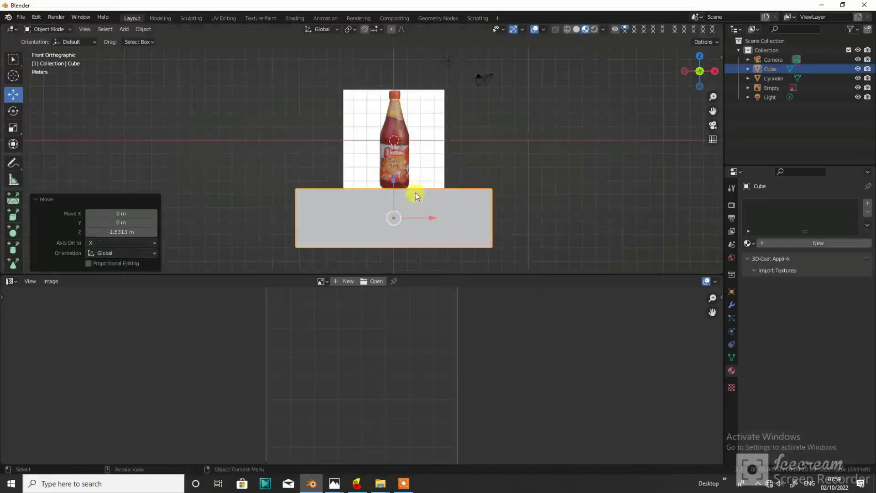
{"action": "left_click", "coordinate": [489, 218]}
{"action": "left_click", "coordinate": [412, 160]}
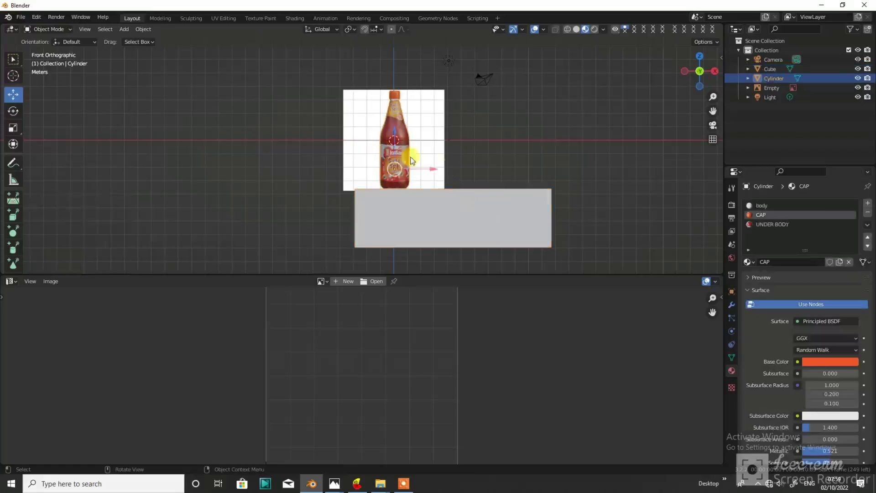
- Add an Array modifier to the bottle to repeat it in a row
{"action": "left_click", "coordinate": [731, 305]}
{"action": "left_click", "coordinate": [782, 224]}
{"action": "left_click", "coordinate": [695, 226]}
{"action": "middle_click_drag", "start_coordinate": [662, 219], "coordinate": [626, 209]}
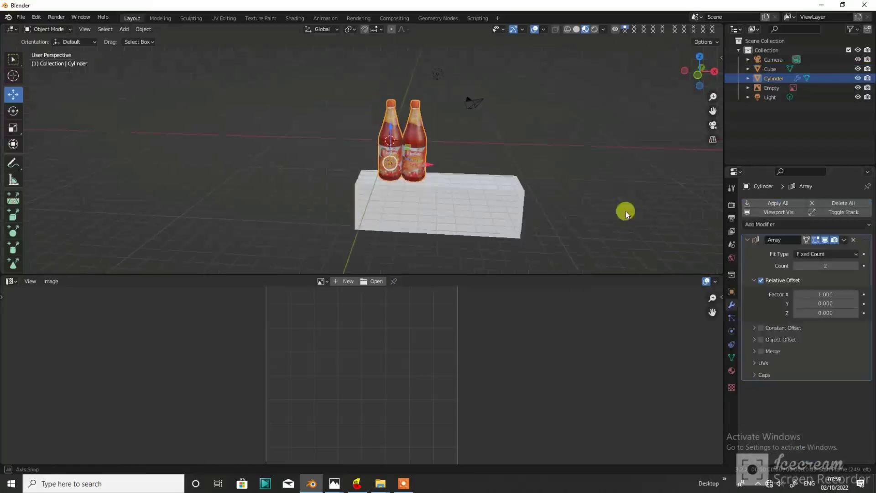
{"action": "left_click_drag", "start_coordinate": [849, 266], "coordinate": [868, 266]}
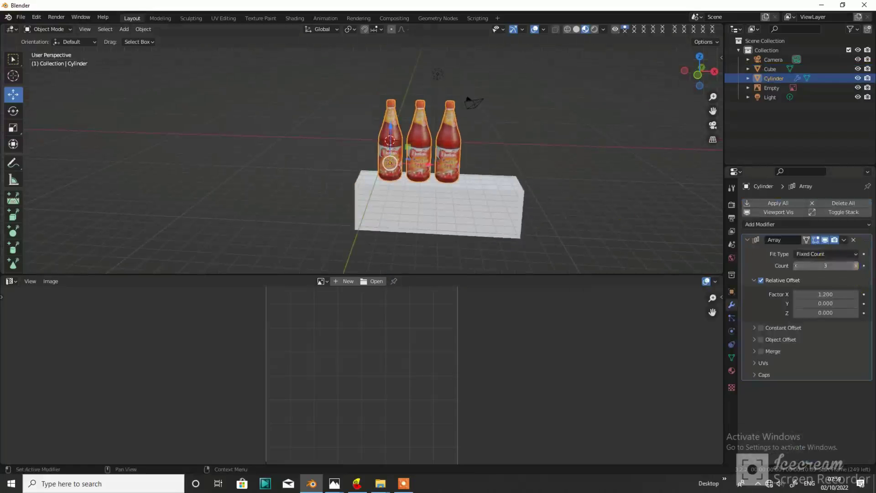
- Lengthen the platform along X and move the bottle row toward its left end
{"action": "left_click", "coordinate": [501, 198]}
{"action": "scroll", "coordinate": [500, 198], "scroll_direction": "down", "scroll_amount": 2}
{"action": "key", "text": "s"}
{"action": "key", "text": "x"}
{"action": "left_click", "coordinate": [480, 166]}
{"action": "left_click", "coordinate": [446, 153]}
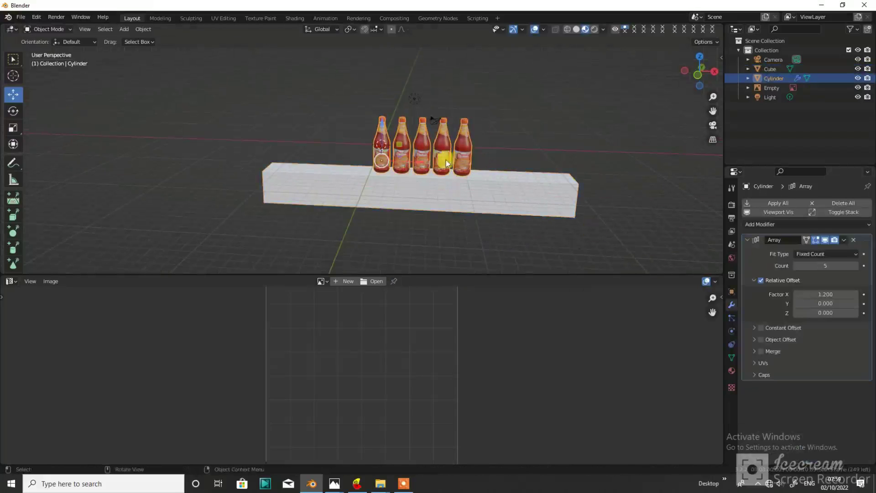
{"action": "mouse_move", "coordinate": [446, 153]}
{"action": "left_mouse_down"}
{"action": "mouse_move", "coordinate": [372, 167]}
{"action": "mouse_move", "coordinate": [367, 180]}
{"action": "left_mouse_up"}
- Set the array to 12 bottles with a 1.5 X offset and preview rendered shading
{"action": "left_click_drag", "start_coordinate": [856, 297], "coordinate": [794, 272]}
{"action": "left_click", "coordinate": [795, 269]}
{"action": "scroll", "coordinate": [493, 221], "scroll_direction": "down", "scroll_amount": 2}
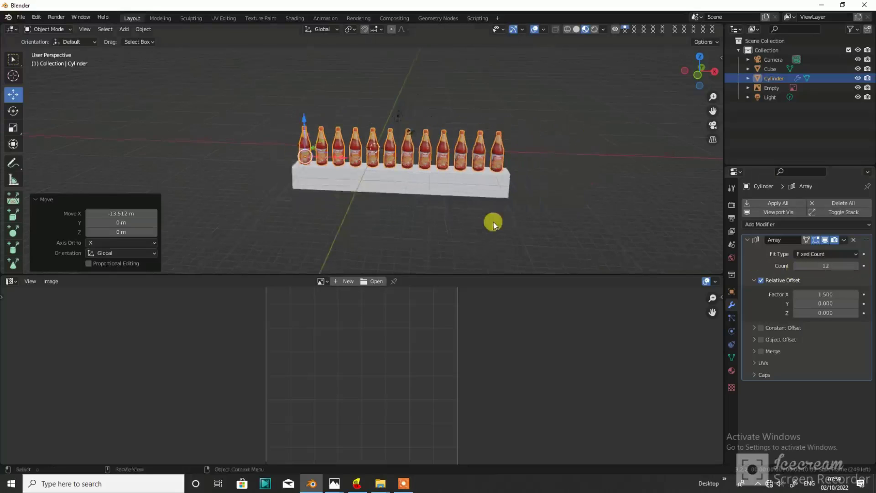
{"action": "left_click", "coordinate": [595, 28]}
- Set the world background colour to light grey
{"action": "left_click", "coordinate": [732, 258]}
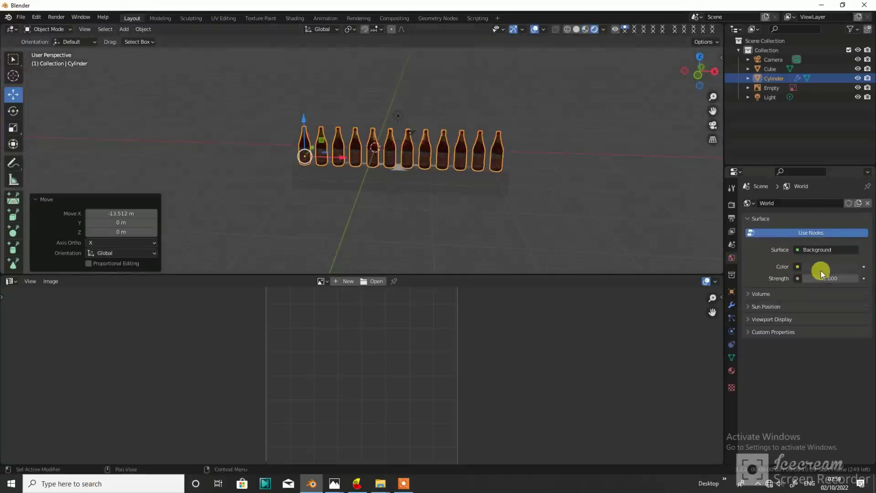
{"action": "left_click", "coordinate": [831, 266]}
{"action": "left_click_drag", "start_coordinate": [851, 219], "coordinate": [851, 152]}
{"action": "left_click", "coordinate": [500, 190]}
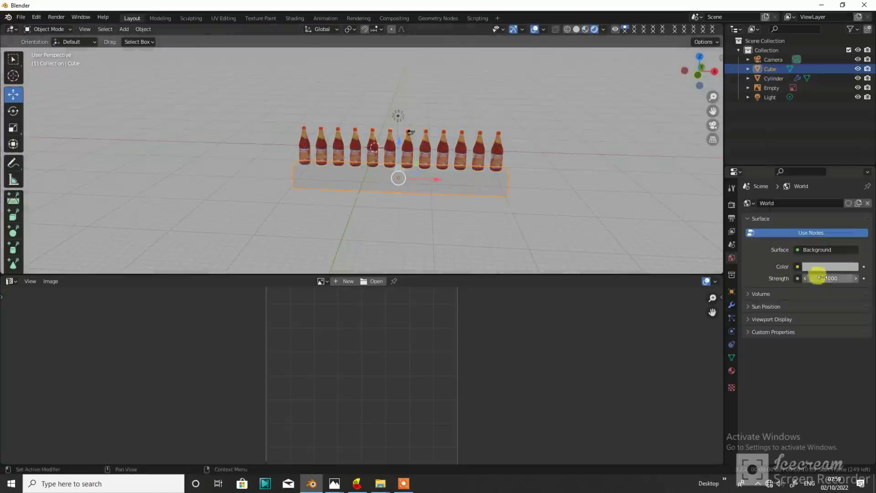
{"action": "left_click", "coordinate": [843, 268]}
{"action": "left_click", "coordinate": [851, 186]}
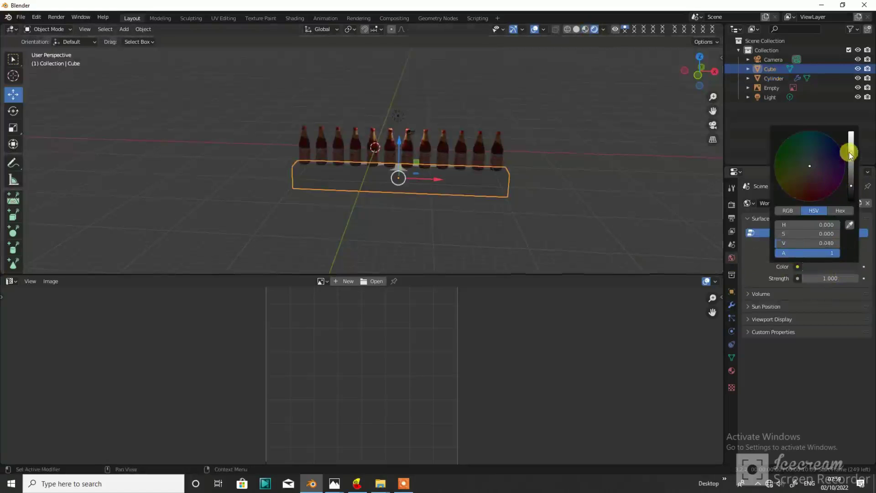
{"action": "left_click", "coordinate": [850, 155]}
- Give the platform a new material with a dark base colour
{"action": "left_click", "coordinate": [730, 367]}
{"action": "left_click", "coordinate": [815, 243]}
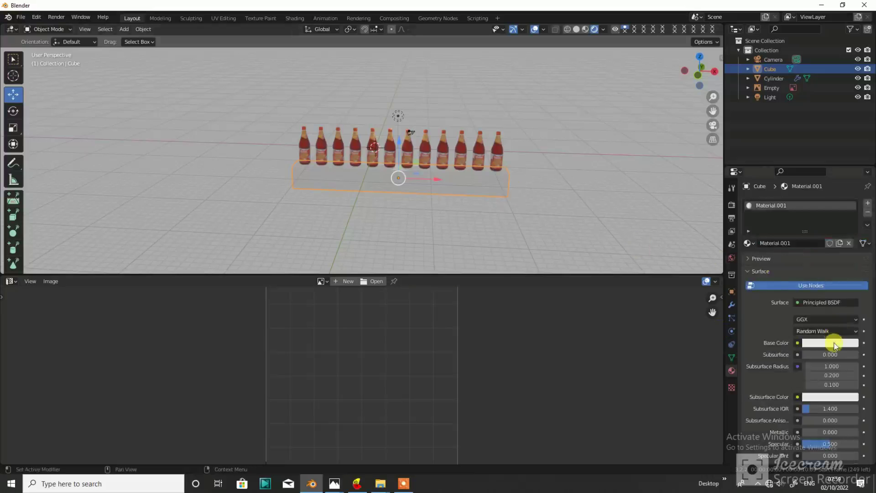
{"action": "left_click", "coordinate": [828, 343]}
{"action": "left_click", "coordinate": [850, 274]}
{"action": "scroll", "coordinate": [571, 174], "scroll_direction": "up", "scroll_amount": 2}
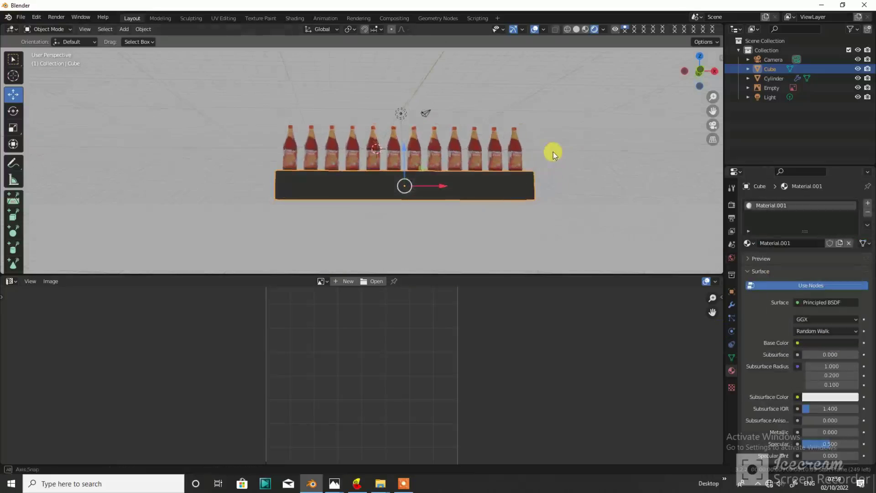
{"action": "left_click", "coordinate": [610, 160]}
{"action": "mouse_move", "coordinate": [611, 161]}
{"action": "middle_mouse_down"}
{"action": "mouse_move", "coordinate": [582, 194]}
{"action": "mouse_move", "coordinate": [526, 157]}
{"action": "middle_mouse_up"}
- Switch the render engine to Cycles and move the light away from the bottles
{"action": "left_click", "coordinate": [732, 204]}
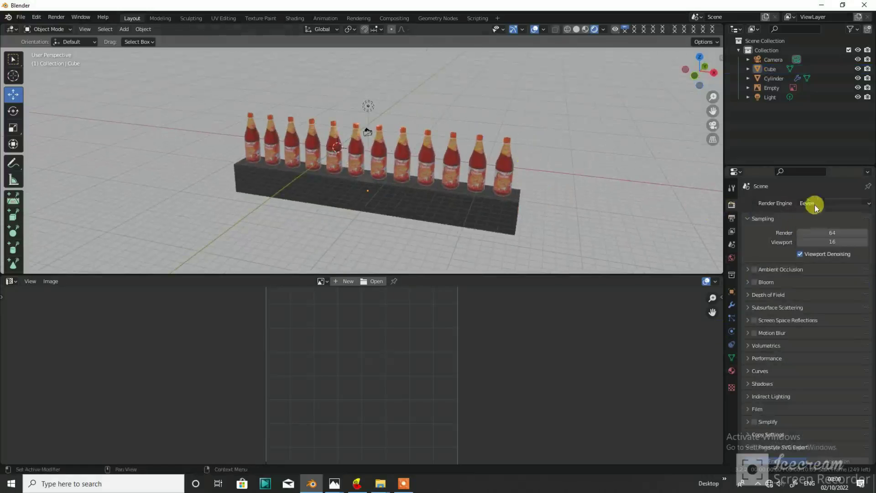
{"action": "left_click", "coordinate": [809, 204]}
{"action": "left_click", "coordinate": [809, 224]}
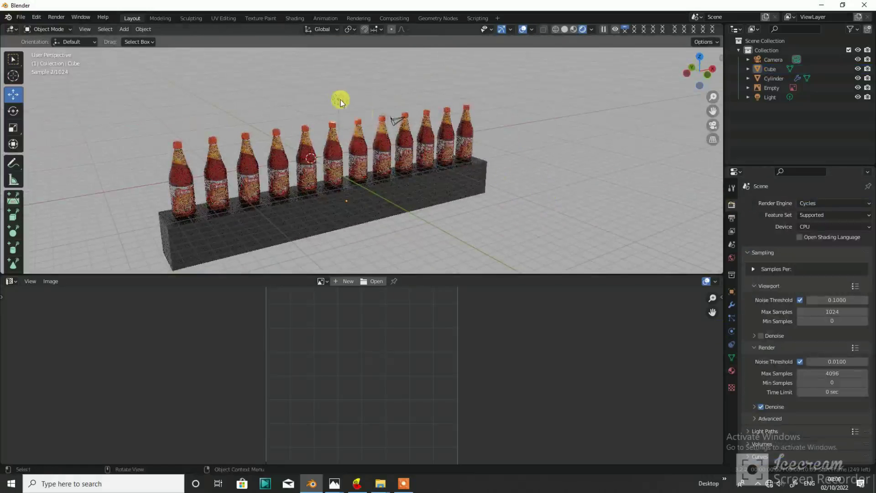
{"action": "left_click", "coordinate": [341, 99]}
{"action": "middle_click_drag", "start_coordinate": [341, 99], "coordinate": [323, 133]}
{"action": "mouse_move", "coordinate": [323, 133]}
{"action": "left_mouse_down"}
{"action": "mouse_move", "coordinate": [524, 124]}
{"action": "mouse_move", "coordinate": [507, 115]}
{"action": "left_mouse_up"}
- Make the light a 5000 W spotlight aimed along the bottle row
{"action": "left_click", "coordinate": [732, 332]}
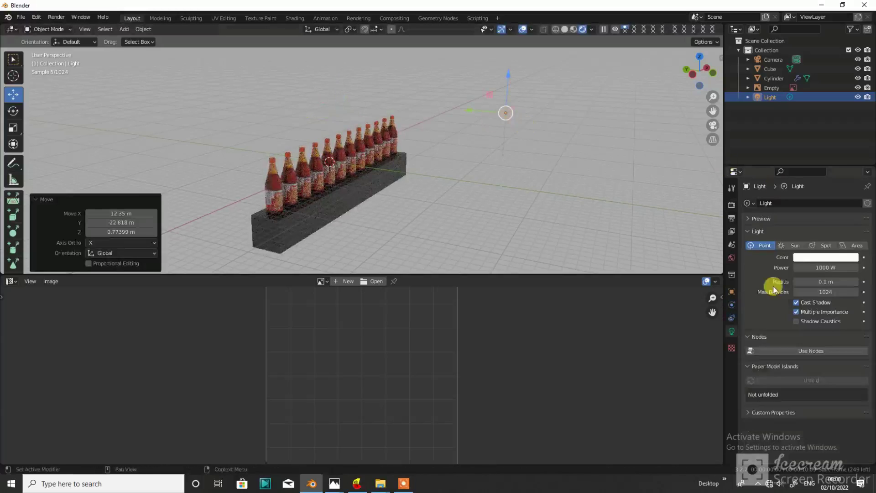
{"action": "left_click", "coordinate": [855, 245]}
{"action": "left_click", "coordinate": [827, 246]}
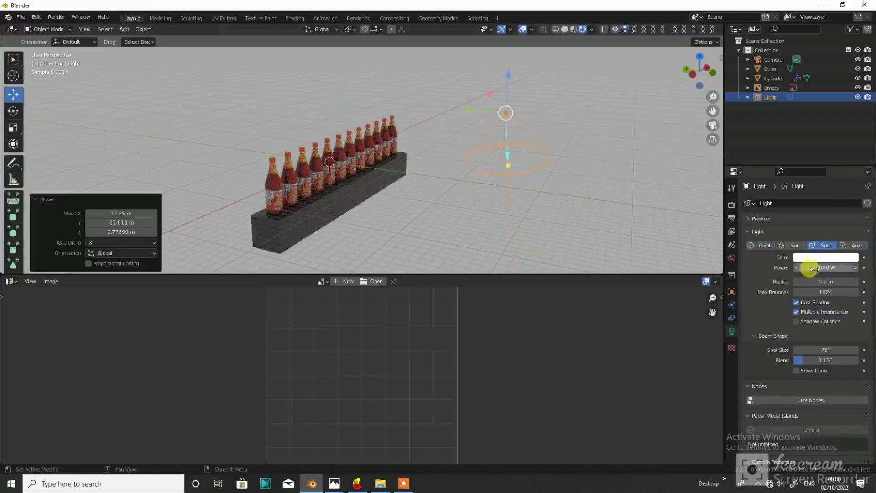
{"action": "key", "text": "Return"}
{"action": "middle_click_drag", "start_coordinate": [618, 223], "coordinate": [456, 182]}
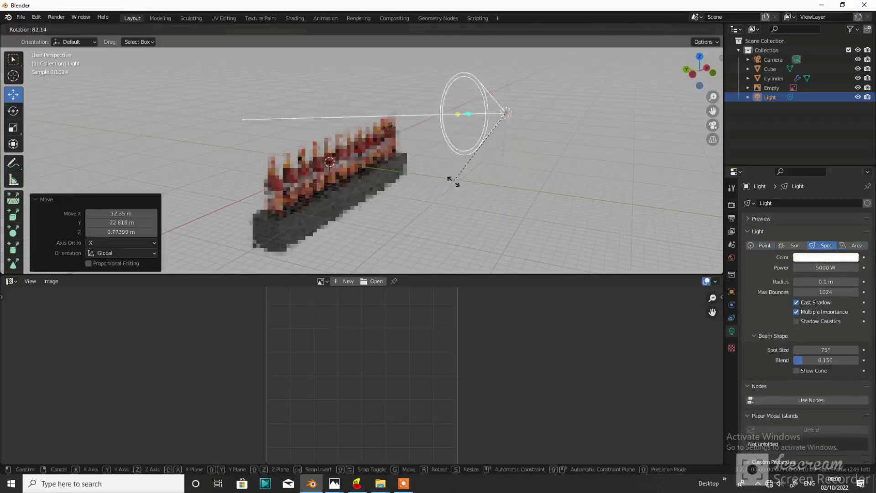
{"action": "key", "text": "r"}
{"action": "left_click", "coordinate": [525, 164]}
{"action": "middle_click_drag", "start_coordinate": [525, 165], "coordinate": [472, 173]}
{"action": "key", "text": "KP_7"}
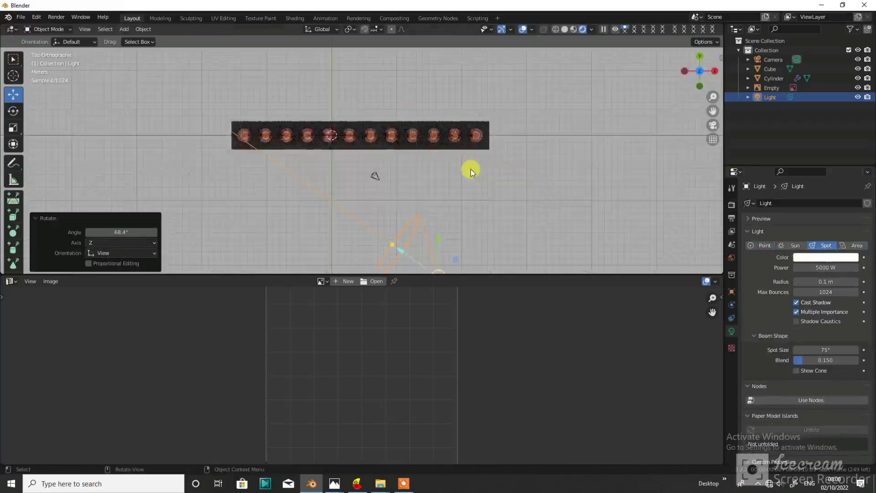
{"action": "key", "text": "r"}
{"action": "left_click", "coordinate": [449, 200]}
- Duplicate the spotlight to the left of the bottles, rotate it, and view through the camera
{"action": "key", "text": "shift+d"}
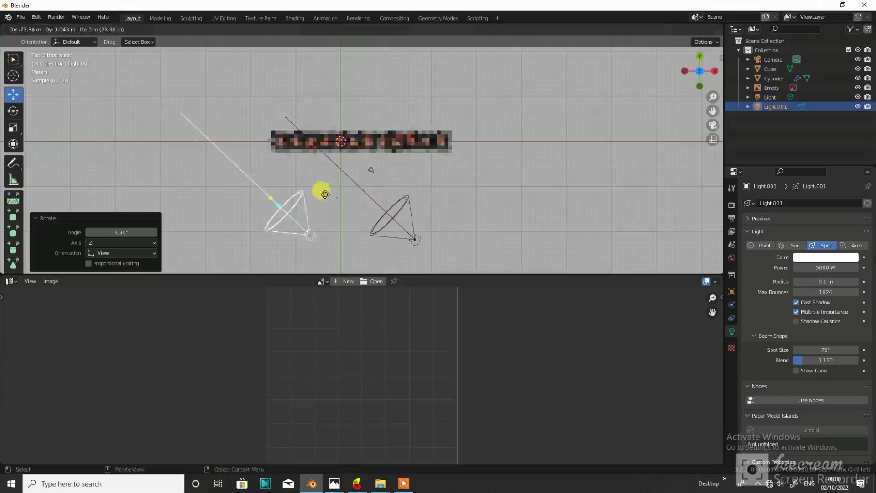
{"action": "left_click", "coordinate": [320, 188]}
{"action": "key", "text": "r"}
{"action": "left_click", "coordinate": [402, 147]}
{"action": "mouse_move", "coordinate": [402, 146]}
{"action": "middle_mouse_down"}
{"action": "mouse_move", "coordinate": [431, 117]}
{"action": "mouse_move", "coordinate": [432, 137]}
{"action": "middle_mouse_up"}
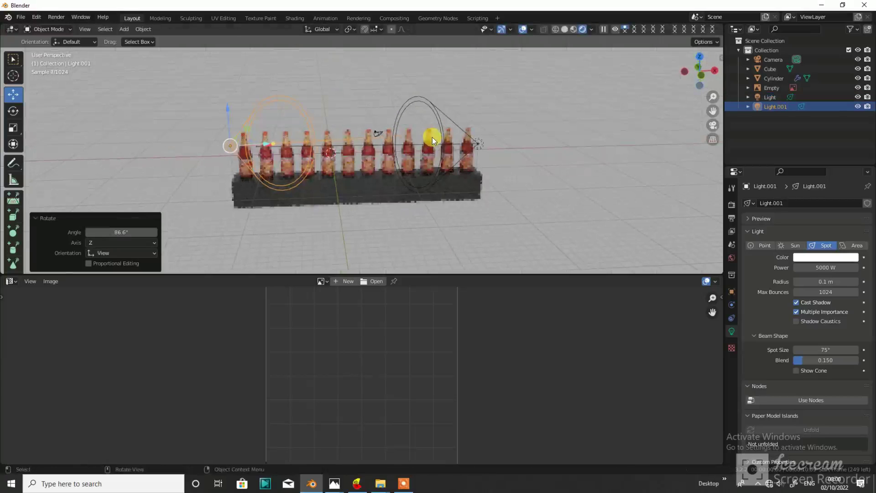
{"action": "key", "text": "KP_0"}
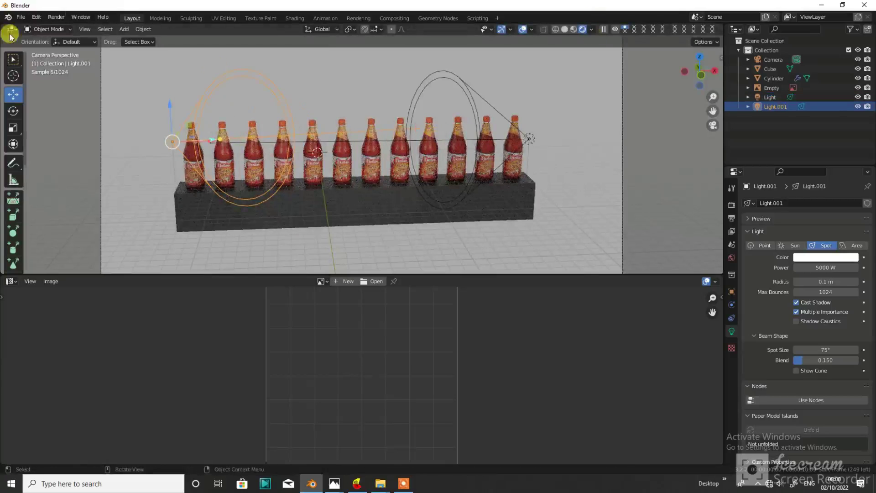
- Switch the render engine to Eevee and darken the world background colour
{"action": "left_click", "coordinate": [64, 20]}
{"action": "left_click", "coordinate": [732, 204]}
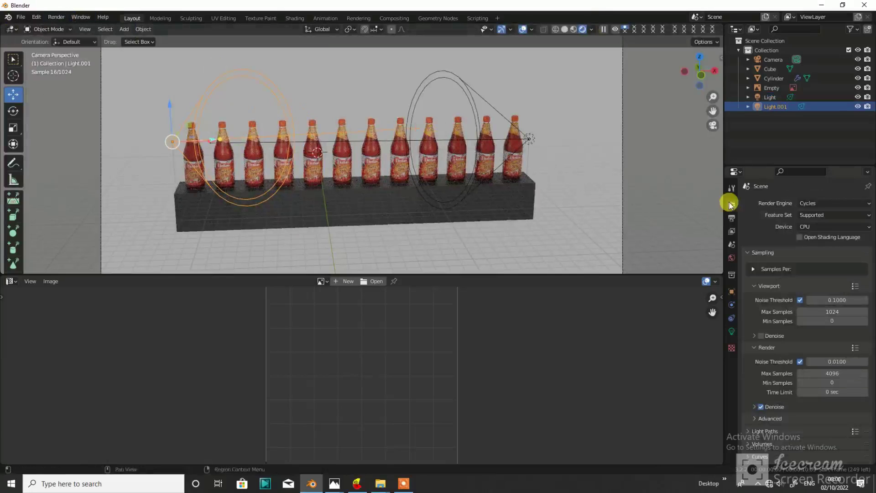
{"action": "left_click", "coordinate": [817, 205]}
{"action": "left_click", "coordinate": [818, 214]}
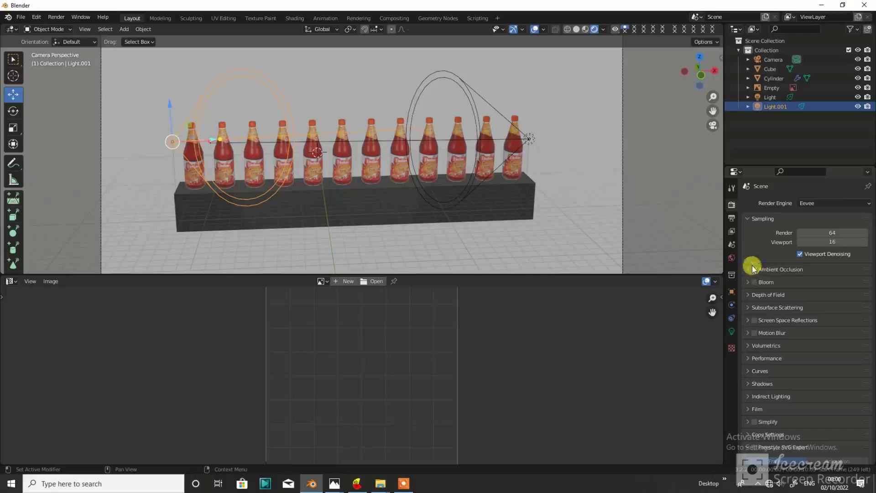
{"action": "left_click", "coordinate": [732, 258]}
{"action": "left_click", "coordinate": [831, 267]}
{"action": "left_click", "coordinate": [852, 183]}
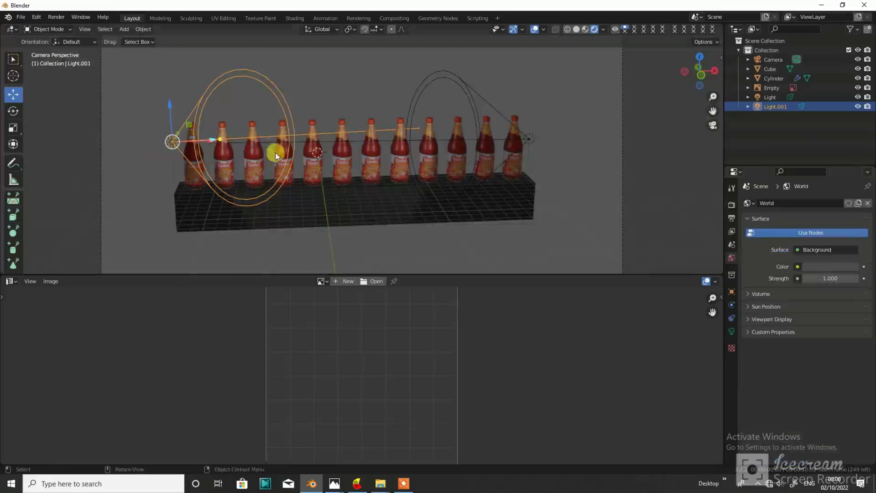
- Set the second spotlight to 40000 W and move it further left
{"action": "left_click", "coordinate": [732, 332]}
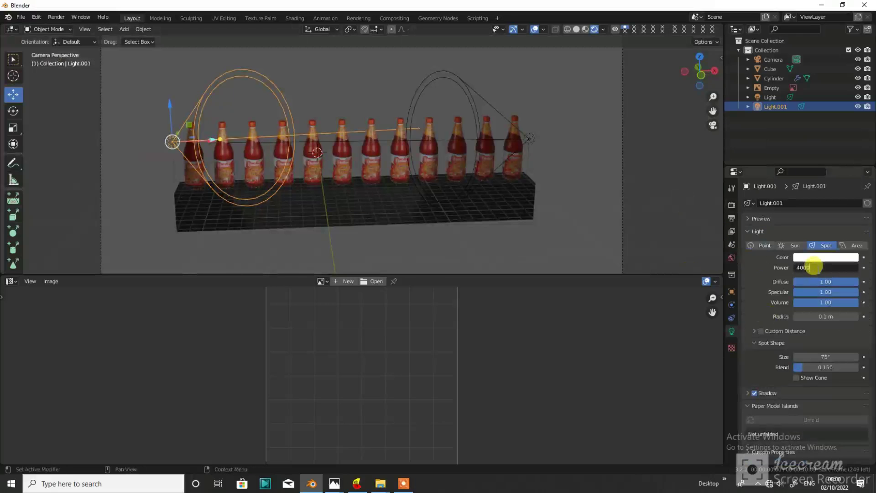
{"action": "type", "text": "0"}
{"action": "key", "text": "Return"}
{"action": "left_click_drag", "start_coordinate": [282, 179], "coordinate": [250, 170]}
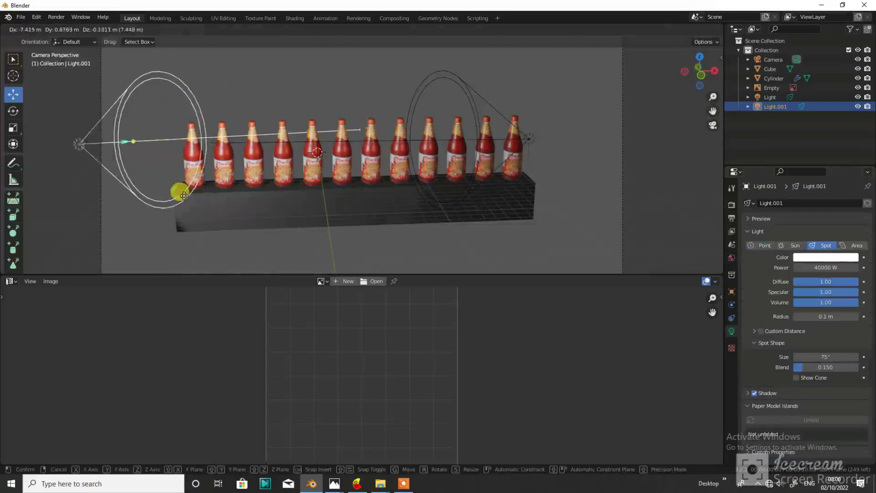
- Set the first spotlight to 30000 W and move it along the bottle row
{"action": "left_click", "coordinate": [533, 145]}
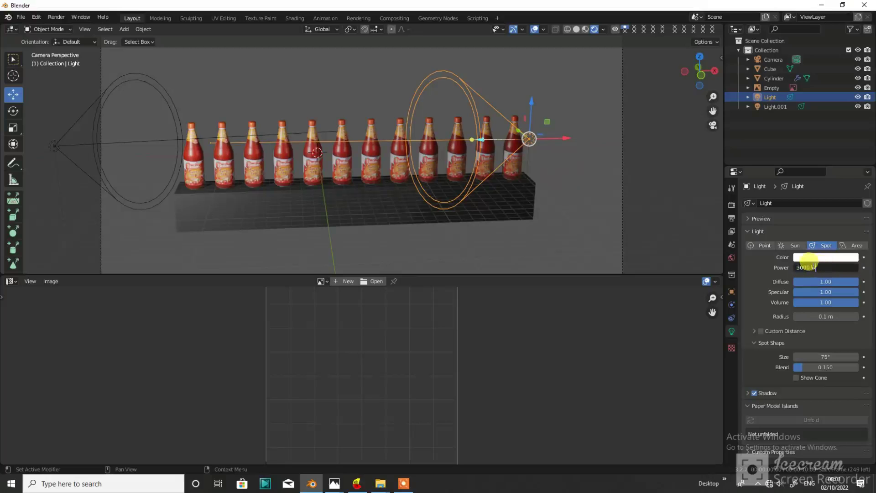
{"action": "type", "text": "0"}
{"action": "key", "text": "Return"}
{"action": "scroll", "coordinate": [479, 196], "scroll_direction": "down", "scroll_amount": 2}
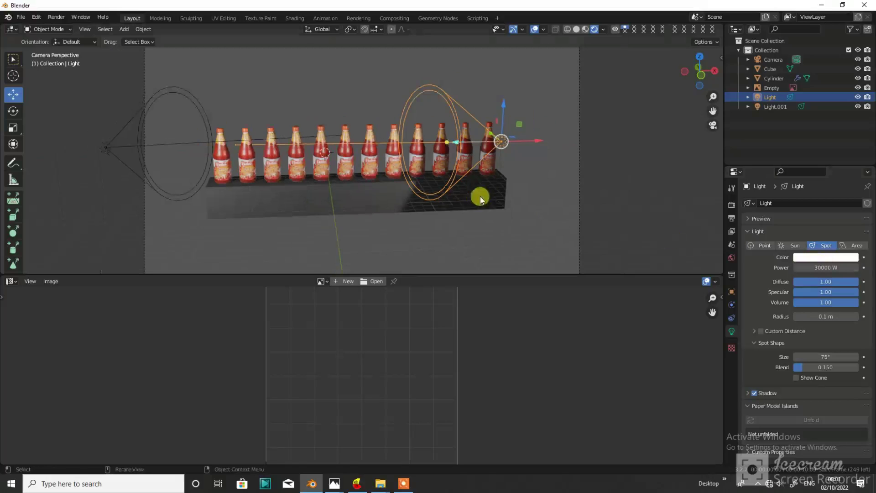
{"action": "key", "text": "g"}
{"action": "left_click", "coordinate": [628, 205]}
{"action": "scroll", "coordinate": [484, 166], "scroll_direction": "up", "scroll_amount": 2}
{"action": "scroll", "coordinate": [479, 166], "scroll_direction": "up", "scroll_amount": 1}
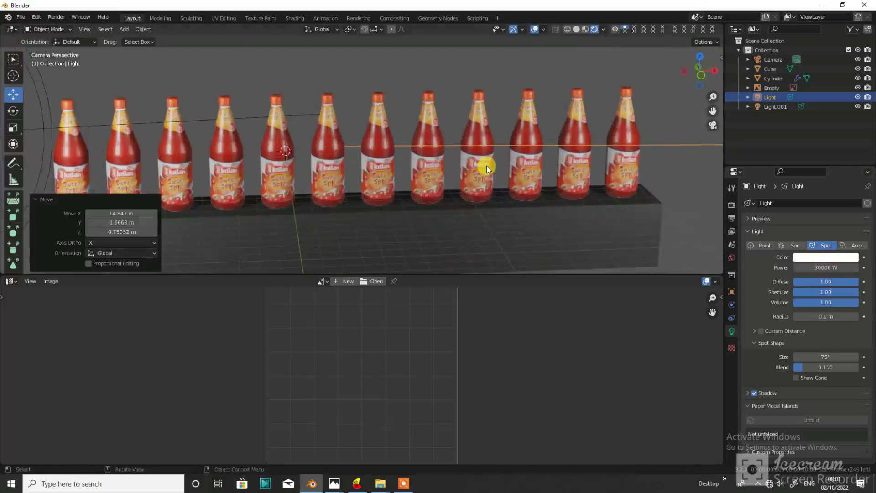
{"action": "scroll", "coordinate": [499, 166], "scroll_direction": "down", "scroll_amount": 1}
- Enable Film > Transparent and render the final image with F12
{"action": "left_click", "coordinate": [731, 207]}
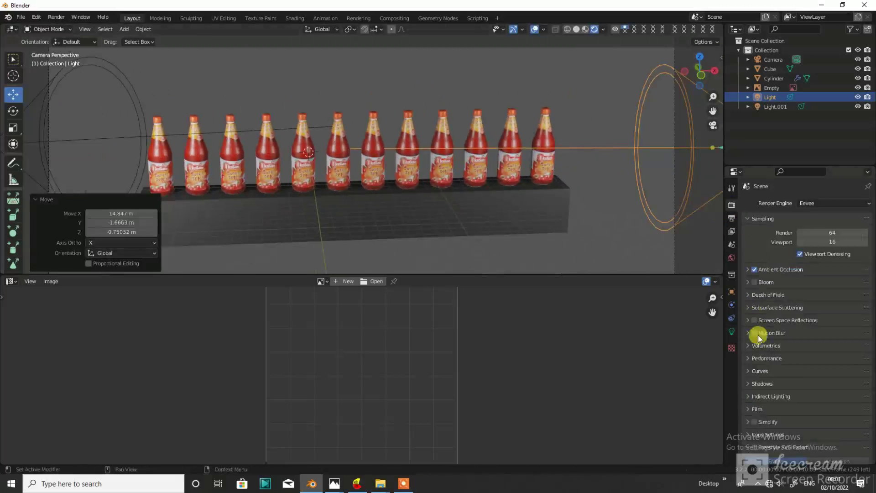
{"action": "left_click", "coordinate": [753, 408]}
{"action": "scroll", "coordinate": [855, 420], "scroll_direction": "down", "scroll_amount": 3}
{"action": "left_click", "coordinate": [797, 378]}
{"action": "scroll", "coordinate": [520, 192], "scroll_direction": "down", "scroll_amount": 1}
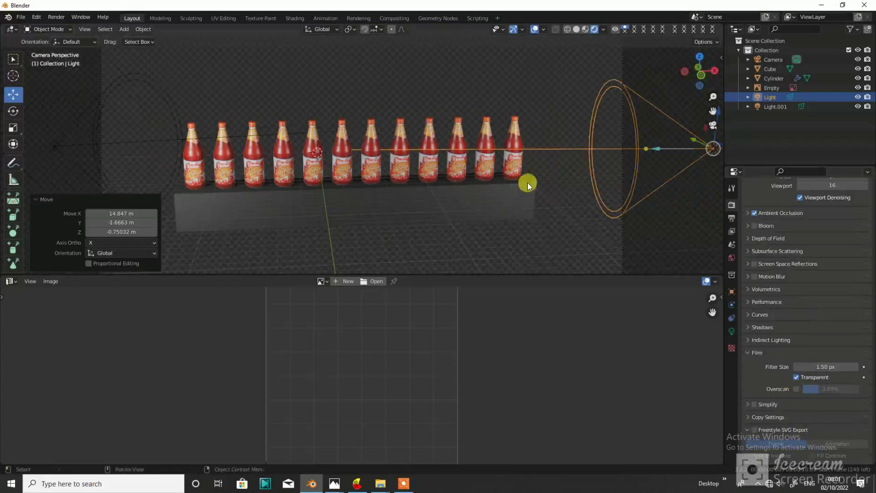
{"action": "key", "text": "F12"}
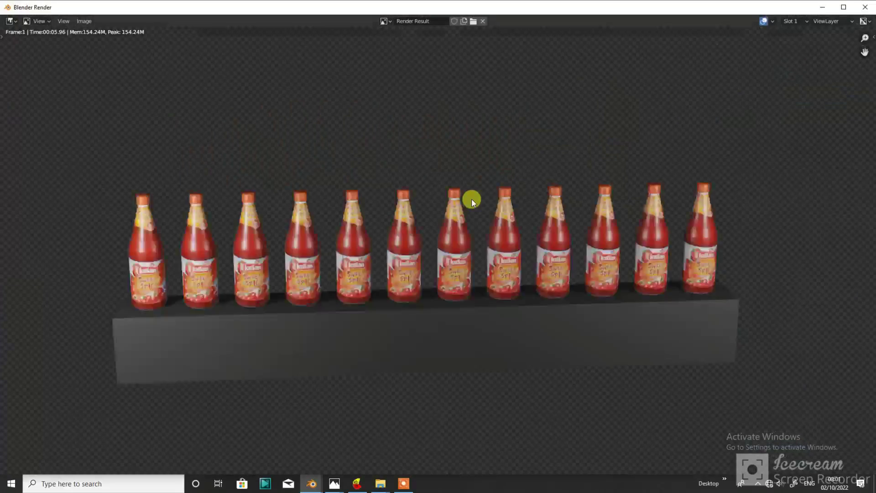
- Save the rendered image as a PNG in the Desktop folder with an edited file name
{"action": "scroll", "coordinate": [472, 199], "scroll_direction": "up", "scroll_amount": 3}
{"action": "scroll", "coordinate": [472, 199], "scroll_direction": "down", "scroll_amount": 2}
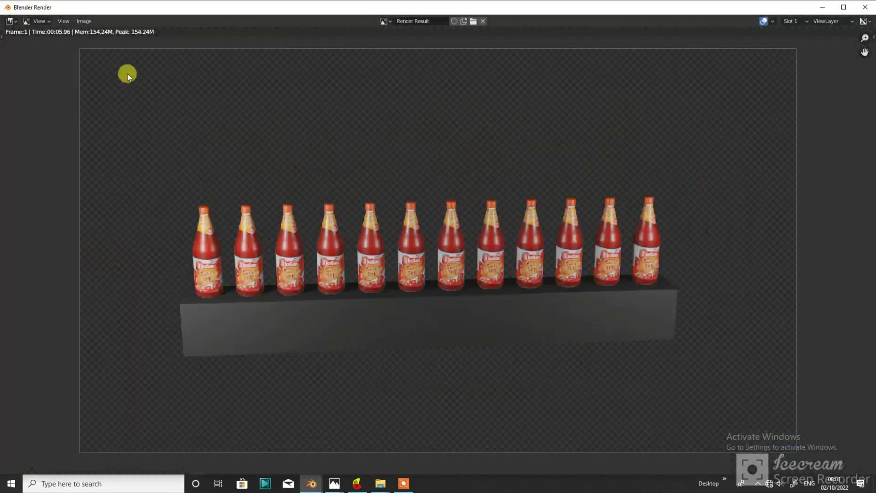
{"action": "left_click", "coordinate": [84, 21]}
{"action": "left_click", "coordinate": [105, 89]}
{"action": "left_click", "coordinate": [219, 195]}
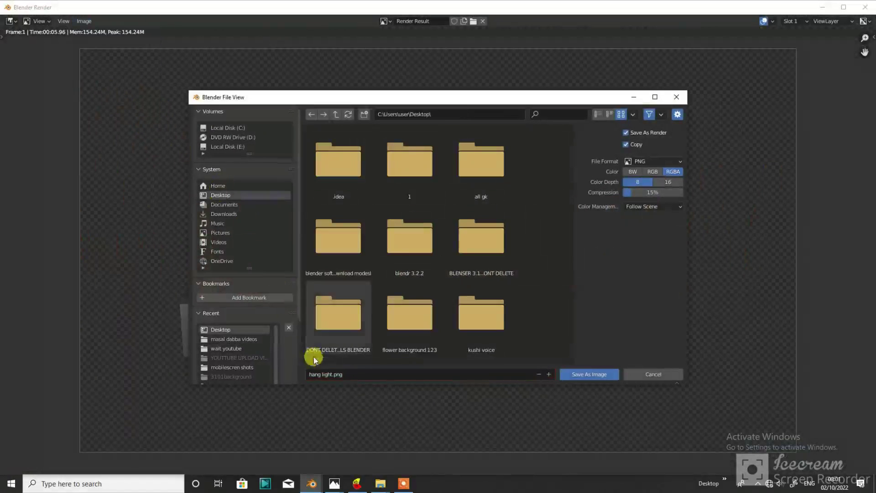
{"action": "left_click", "coordinate": [234, 348]}
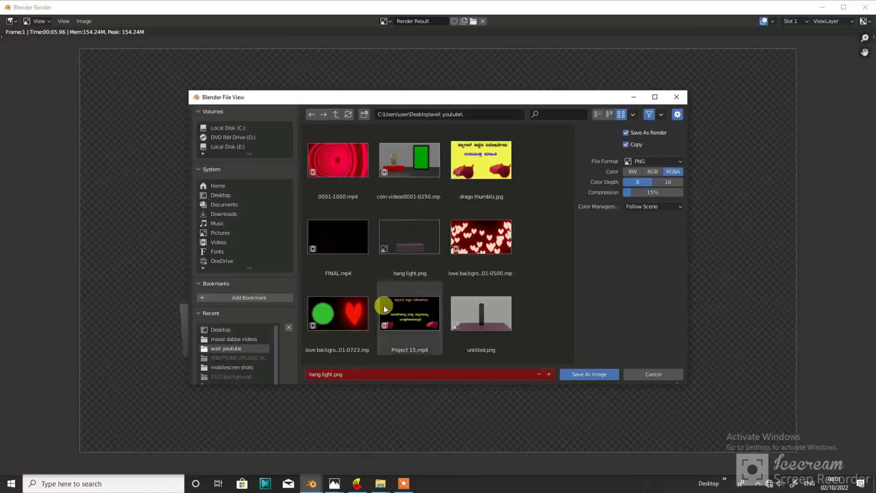
{"action": "left_click", "coordinate": [221, 195]}
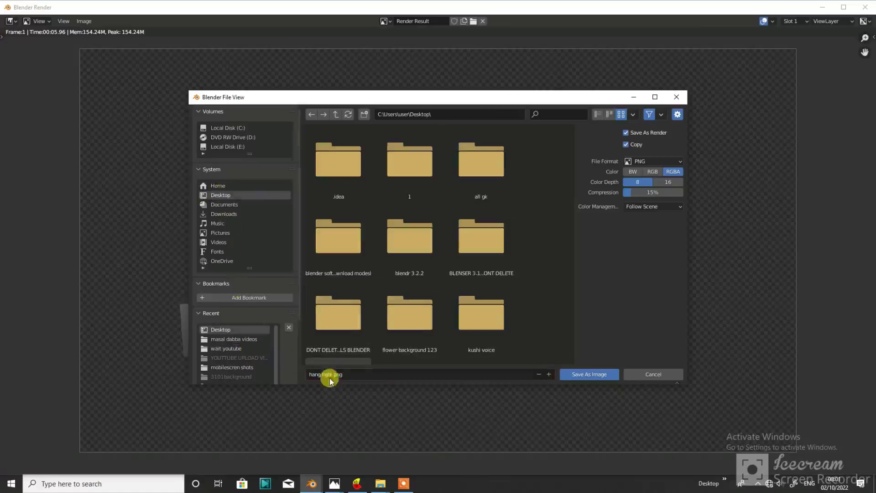
{"action": "left_click", "coordinate": [326, 375]}
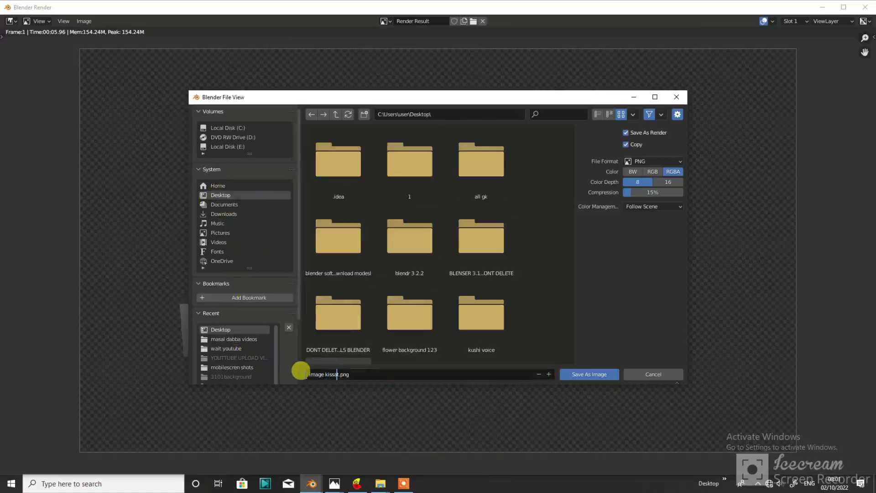
{"action": "left_click", "coordinate": [604, 373]}
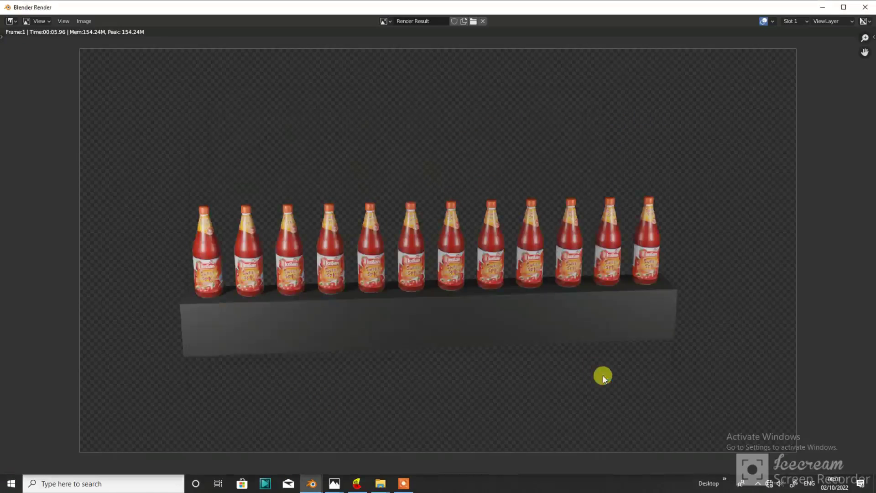
- Close the Blender Render result window
{"action": "left_click", "coordinate": [865, 7]}
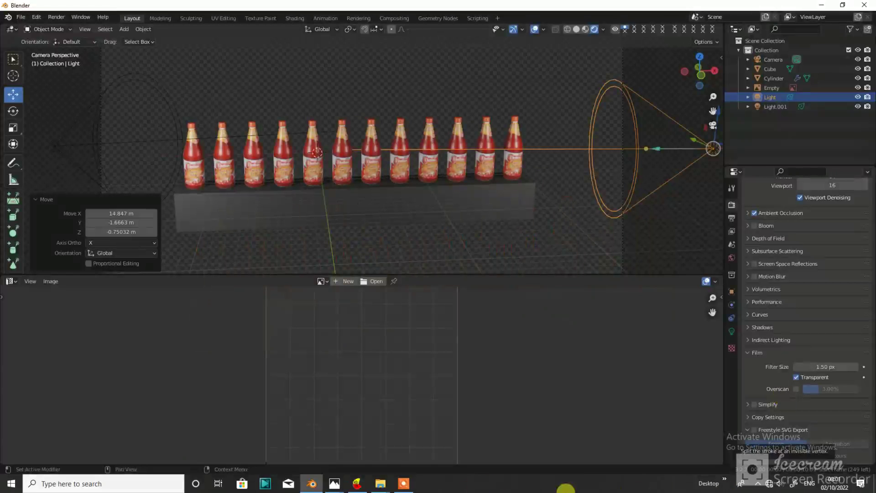